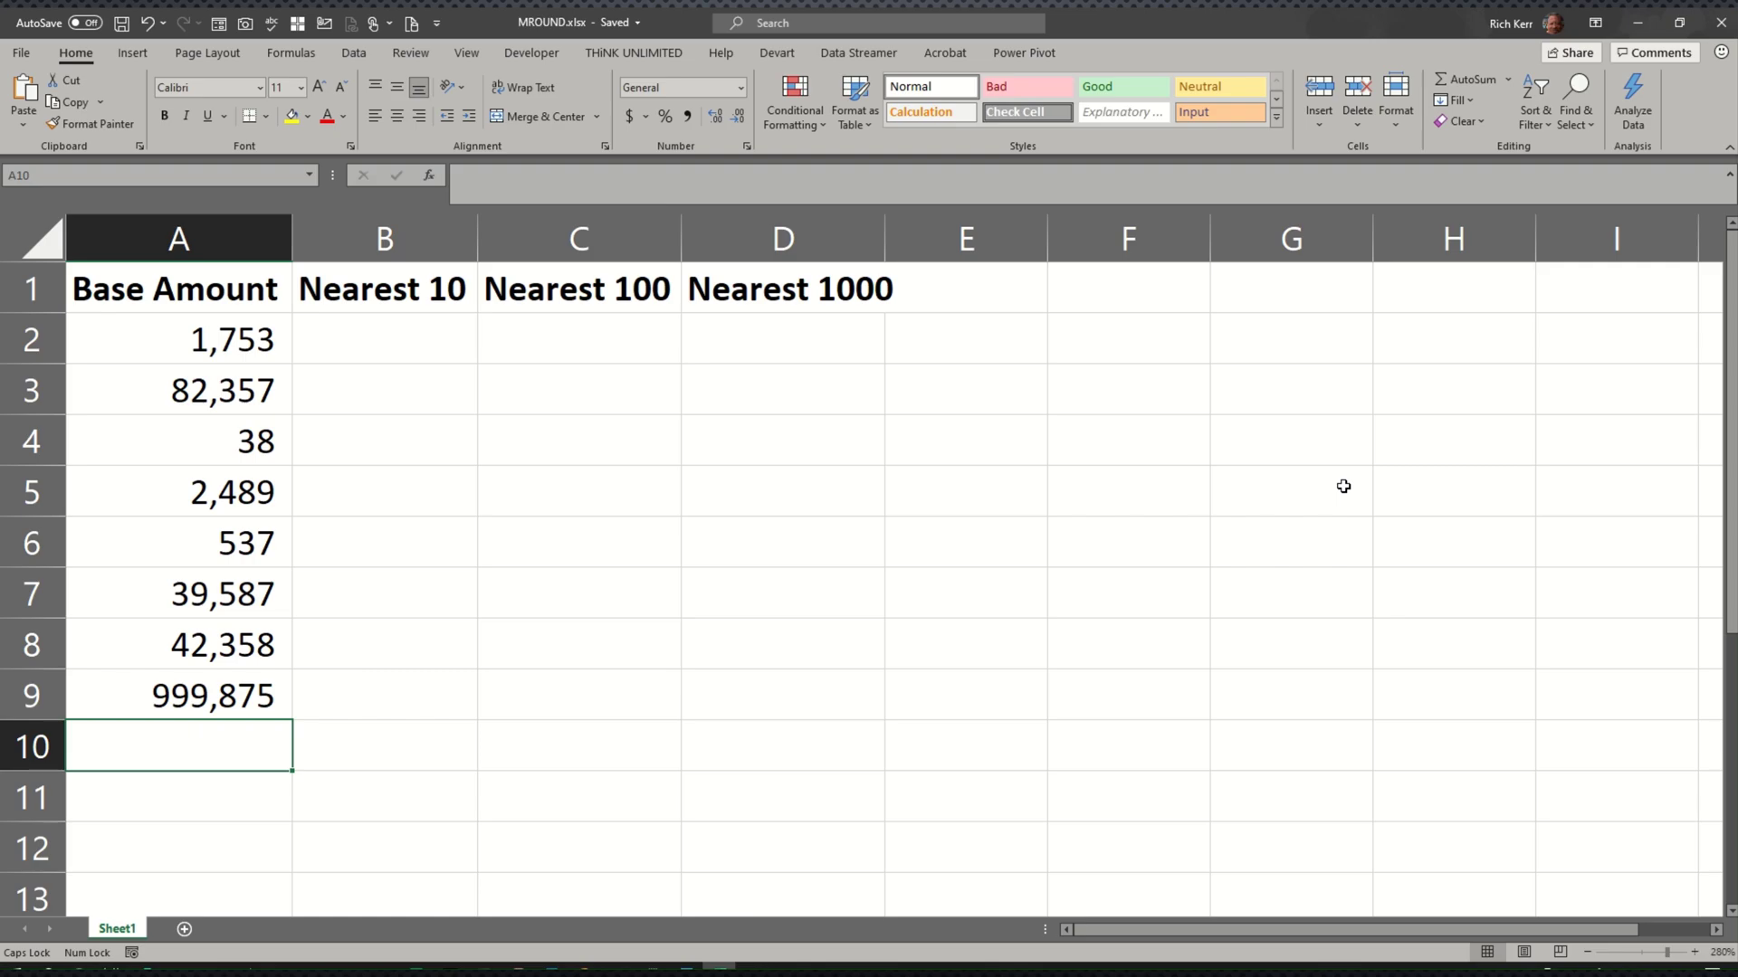
- Enter =MROUND(A2,10) in B2 so it shows 1,750, then review the formula
left_click(353, 362)
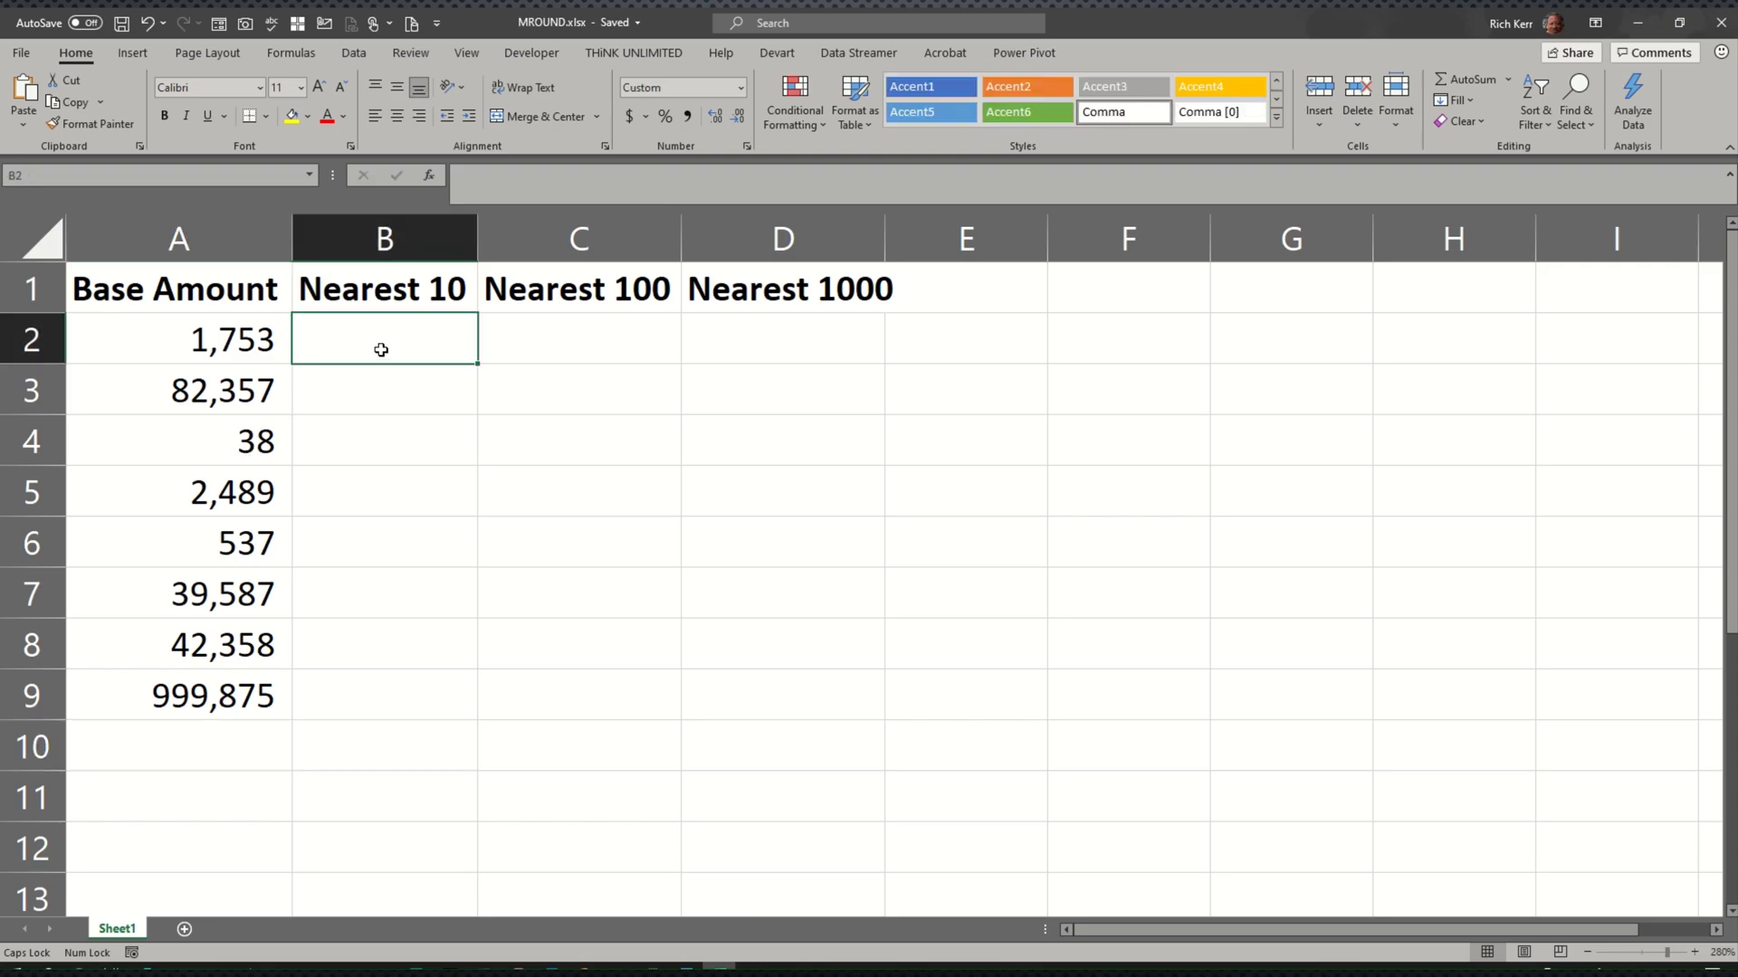
type("=M")
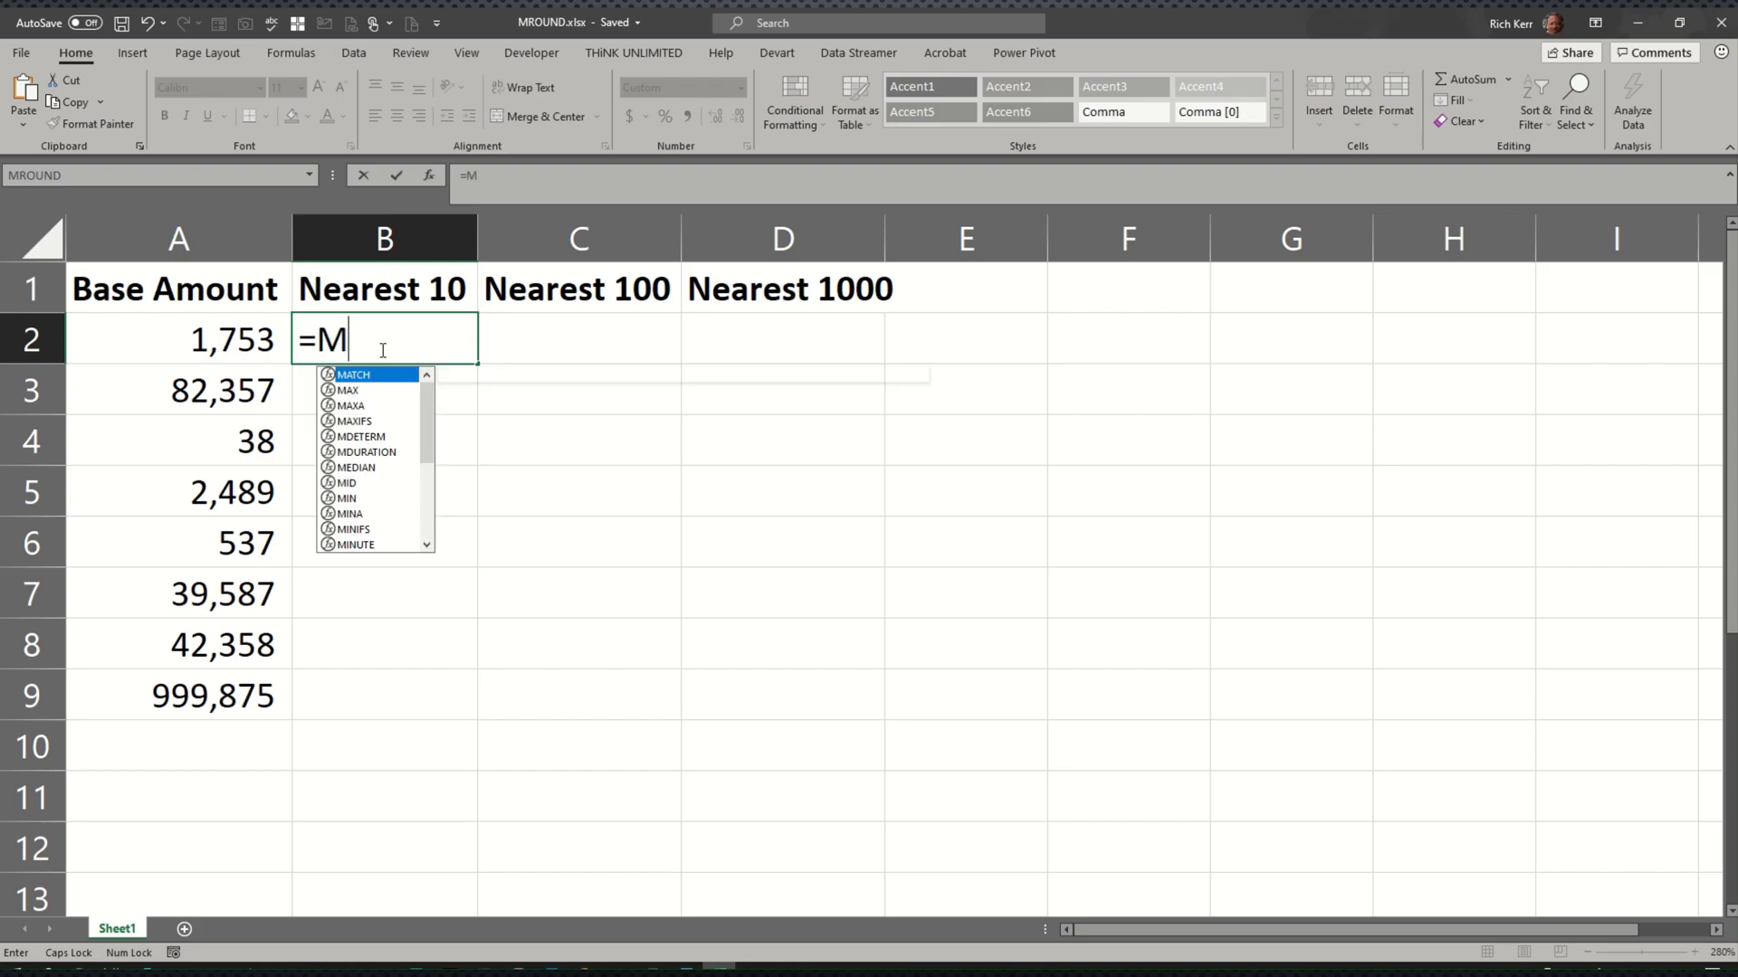
type("ROUND(")
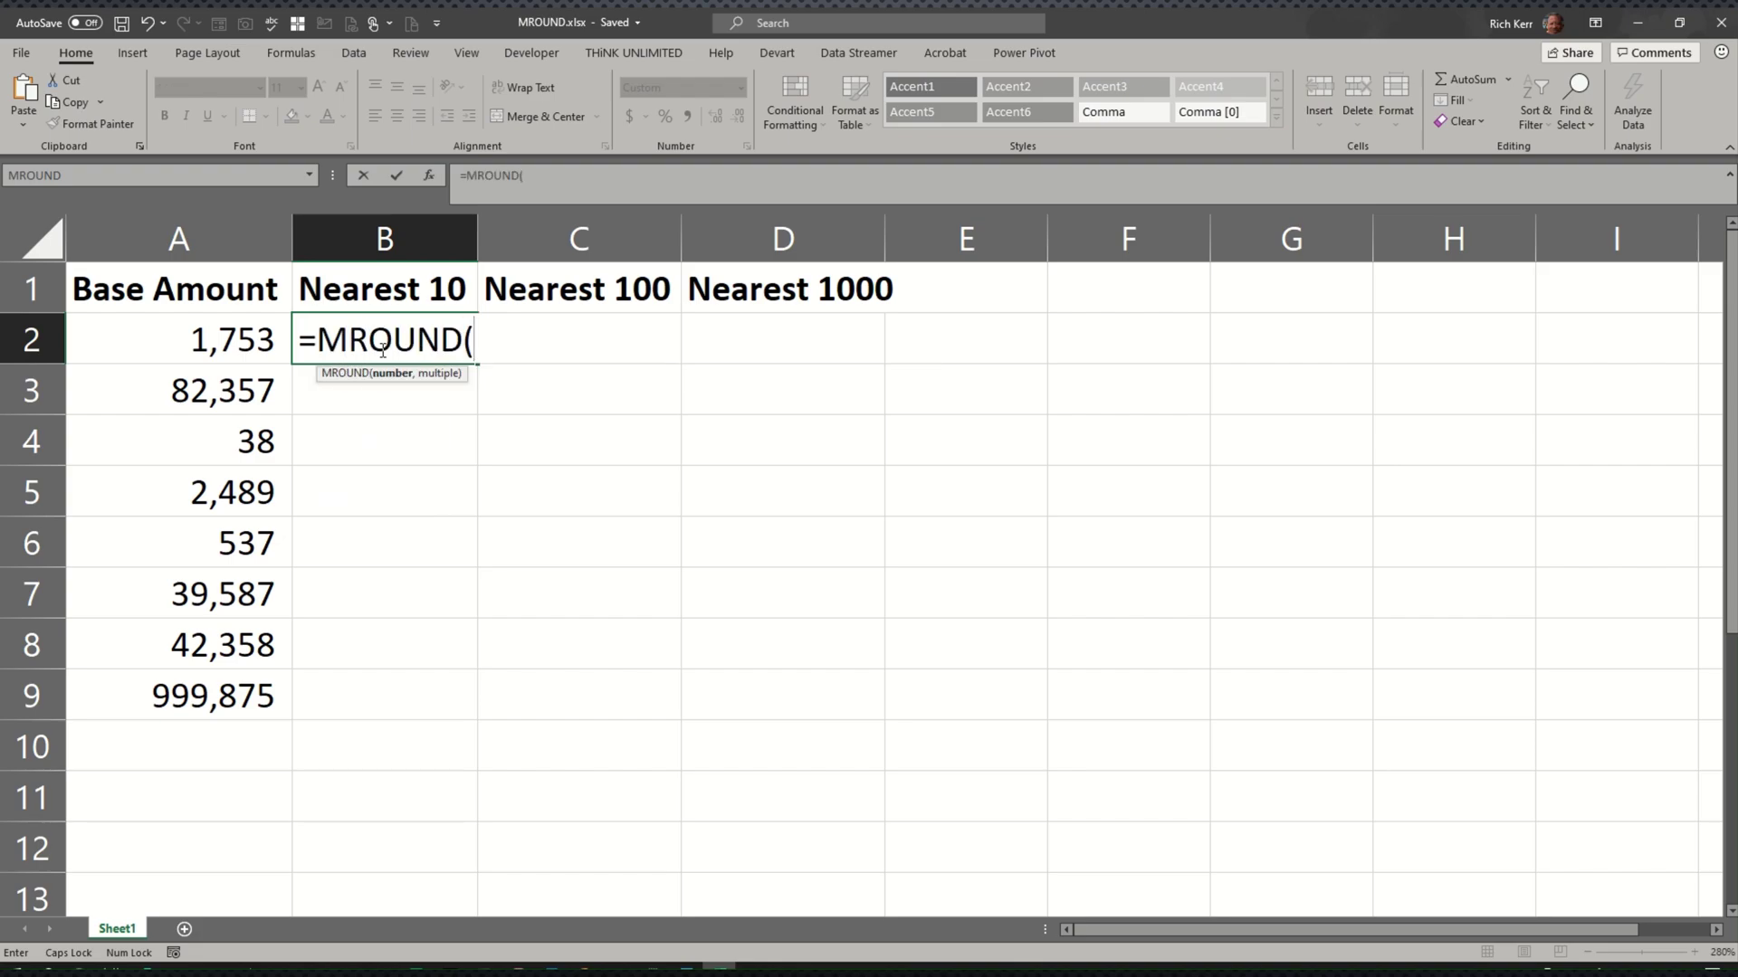
left_click(210, 340)
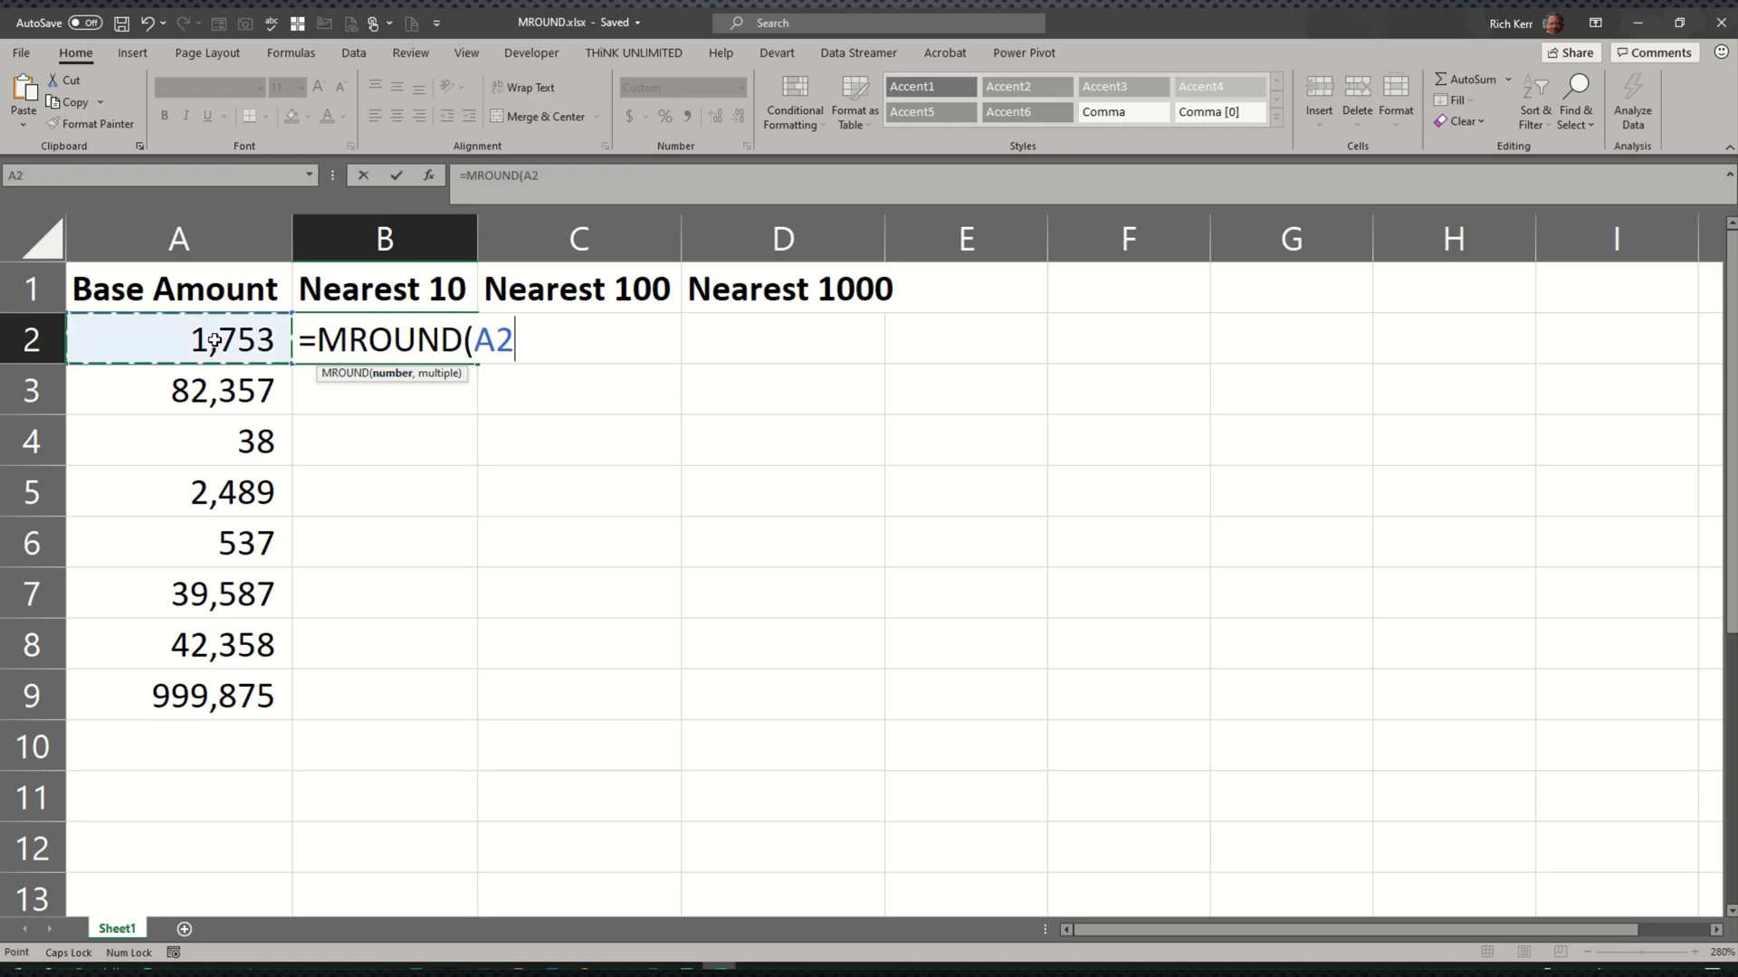
type(",")
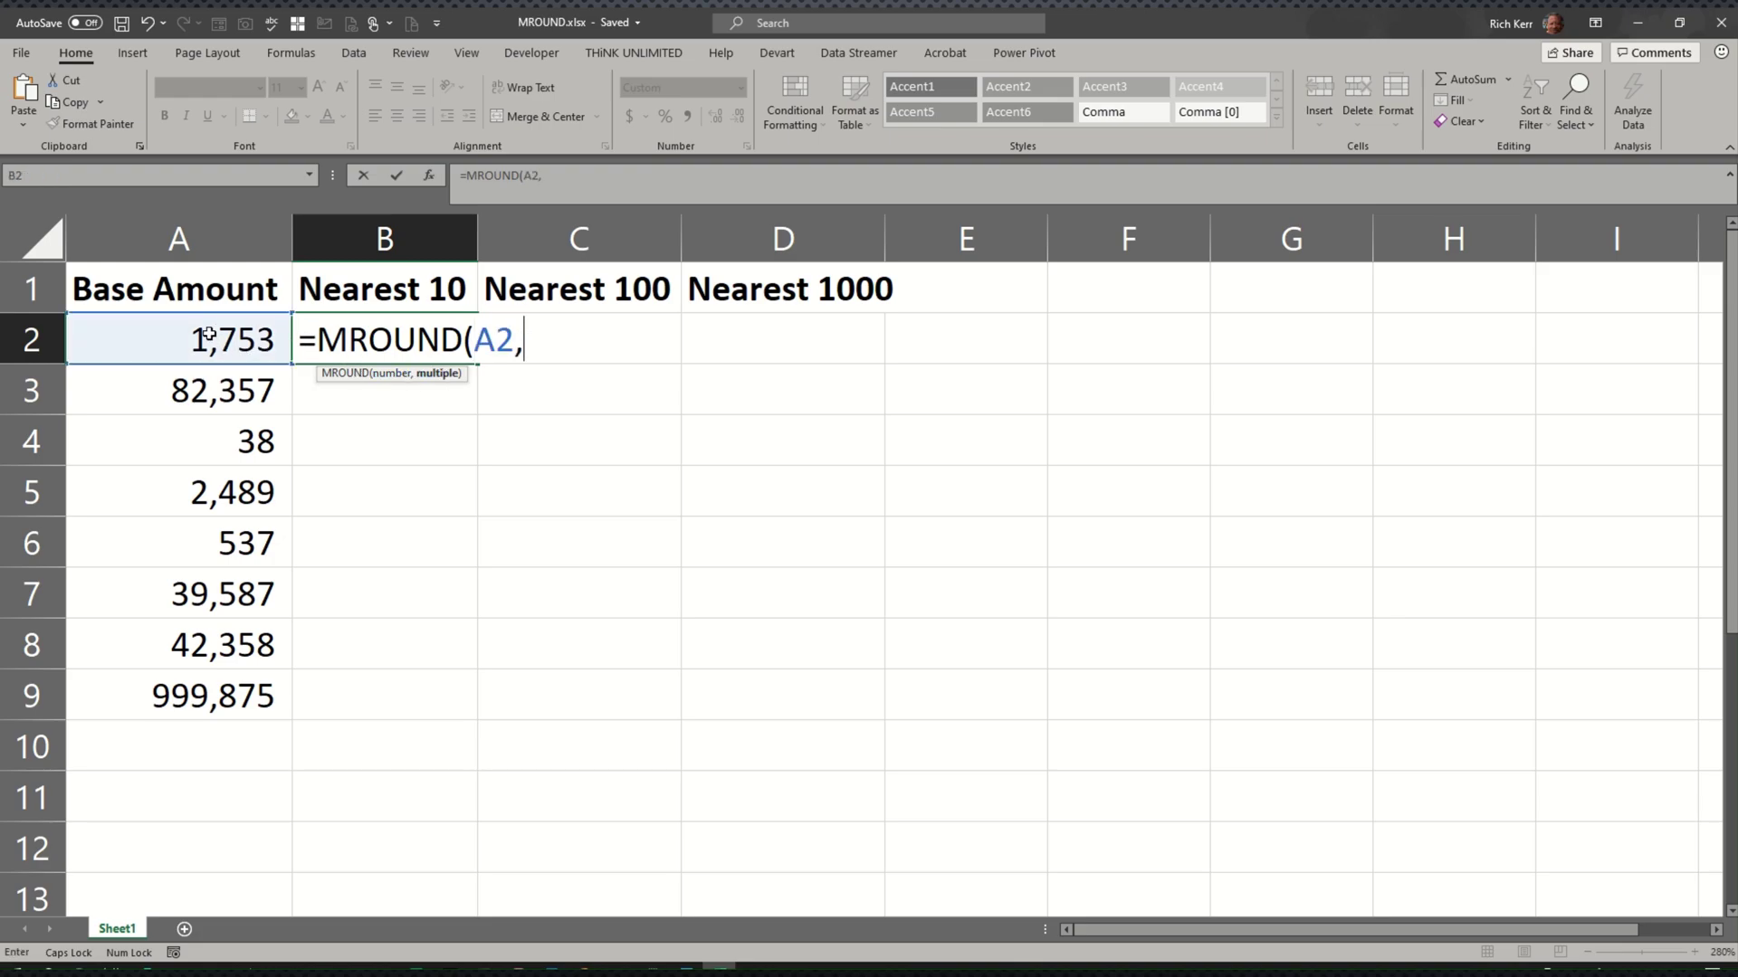
type("10")
type(")")
key("Return")
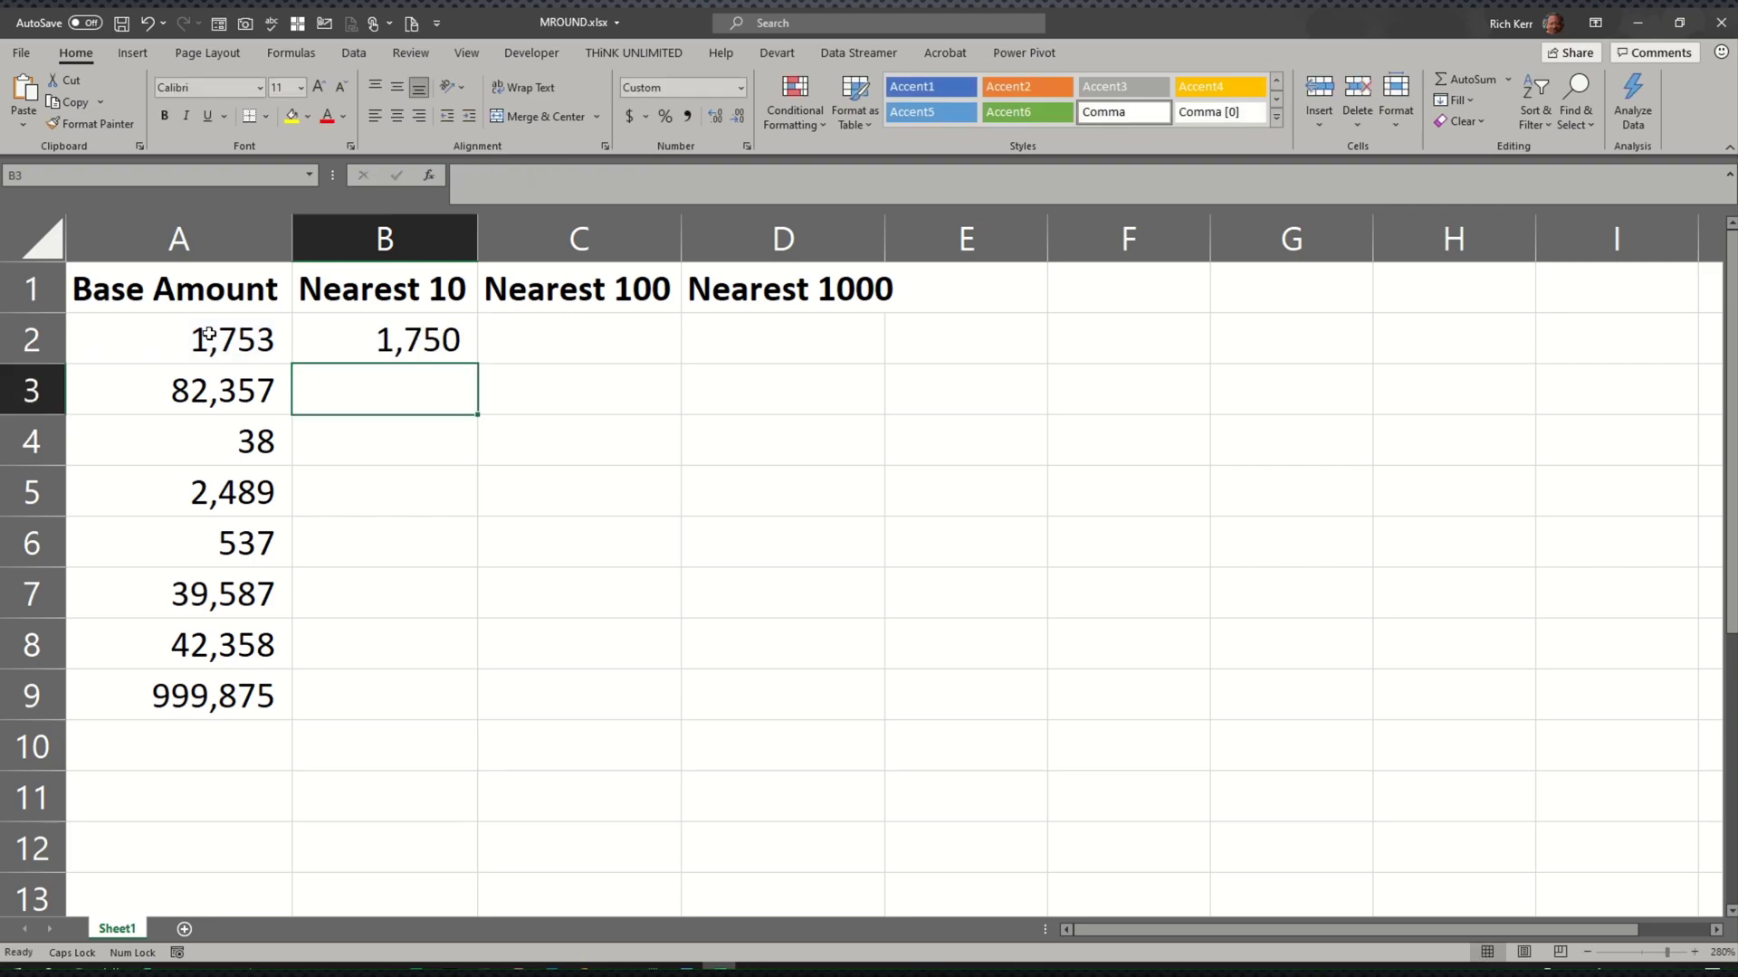
left_click(393, 345)
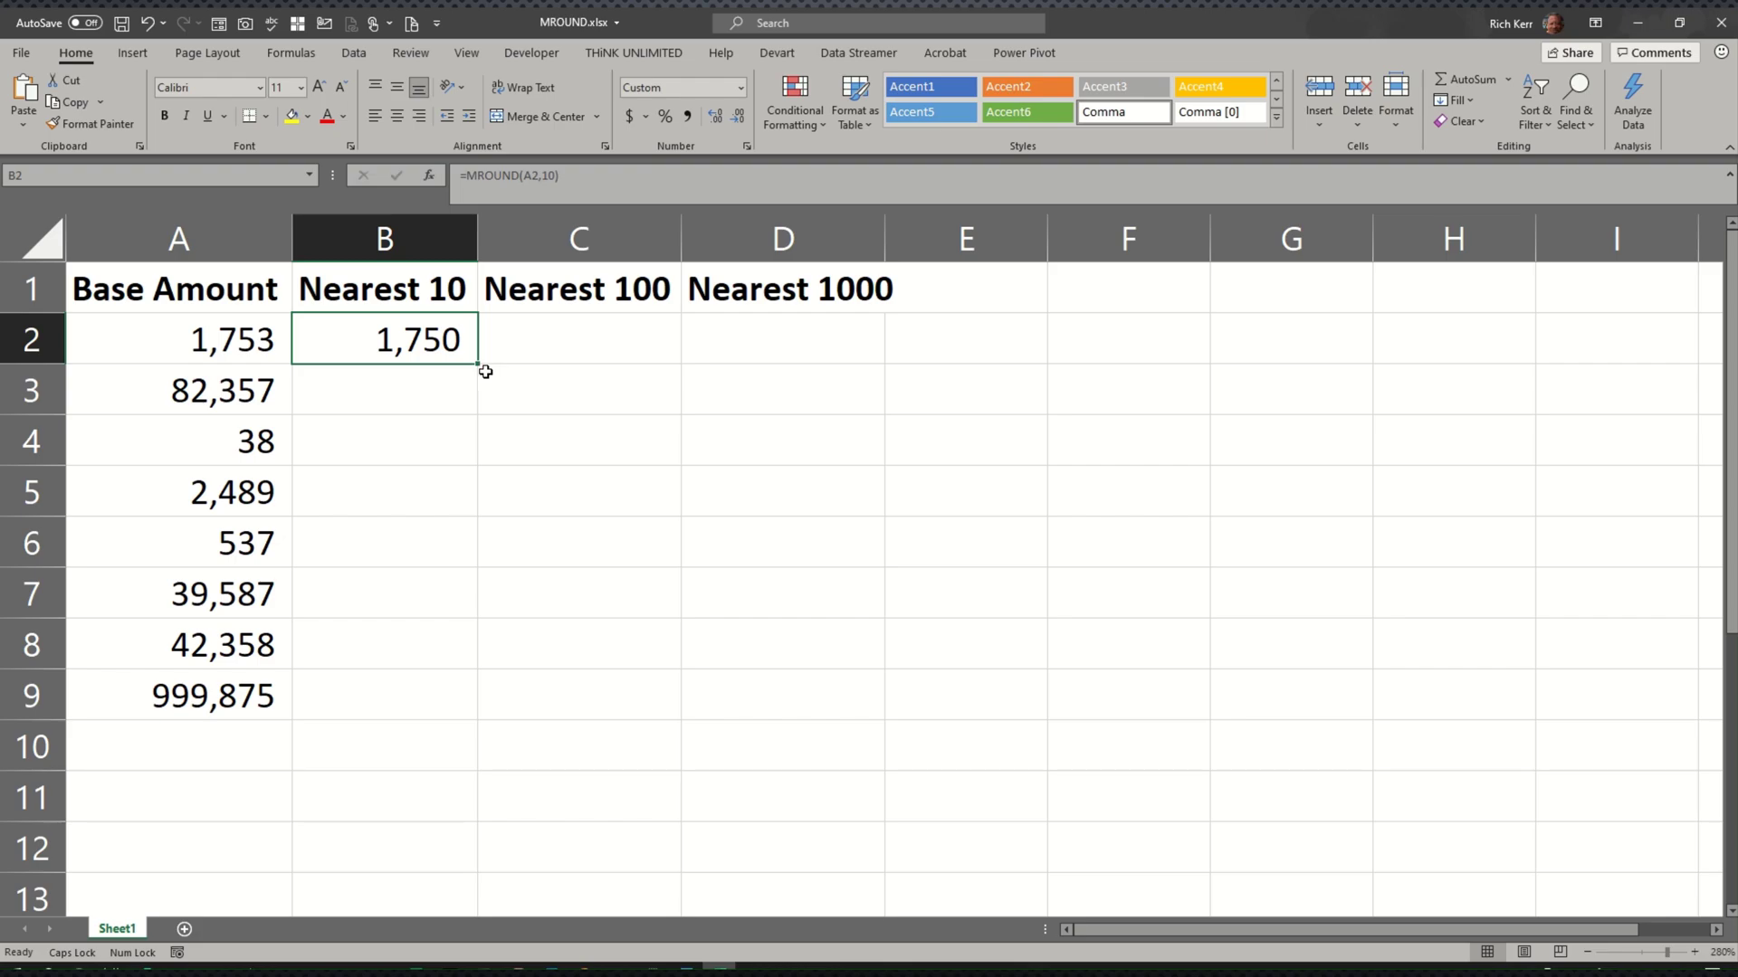
- Fill B2's MROUND formula down to B9 and check the copies in rows 5–7
left_click_drag(477, 368, 469, 718)
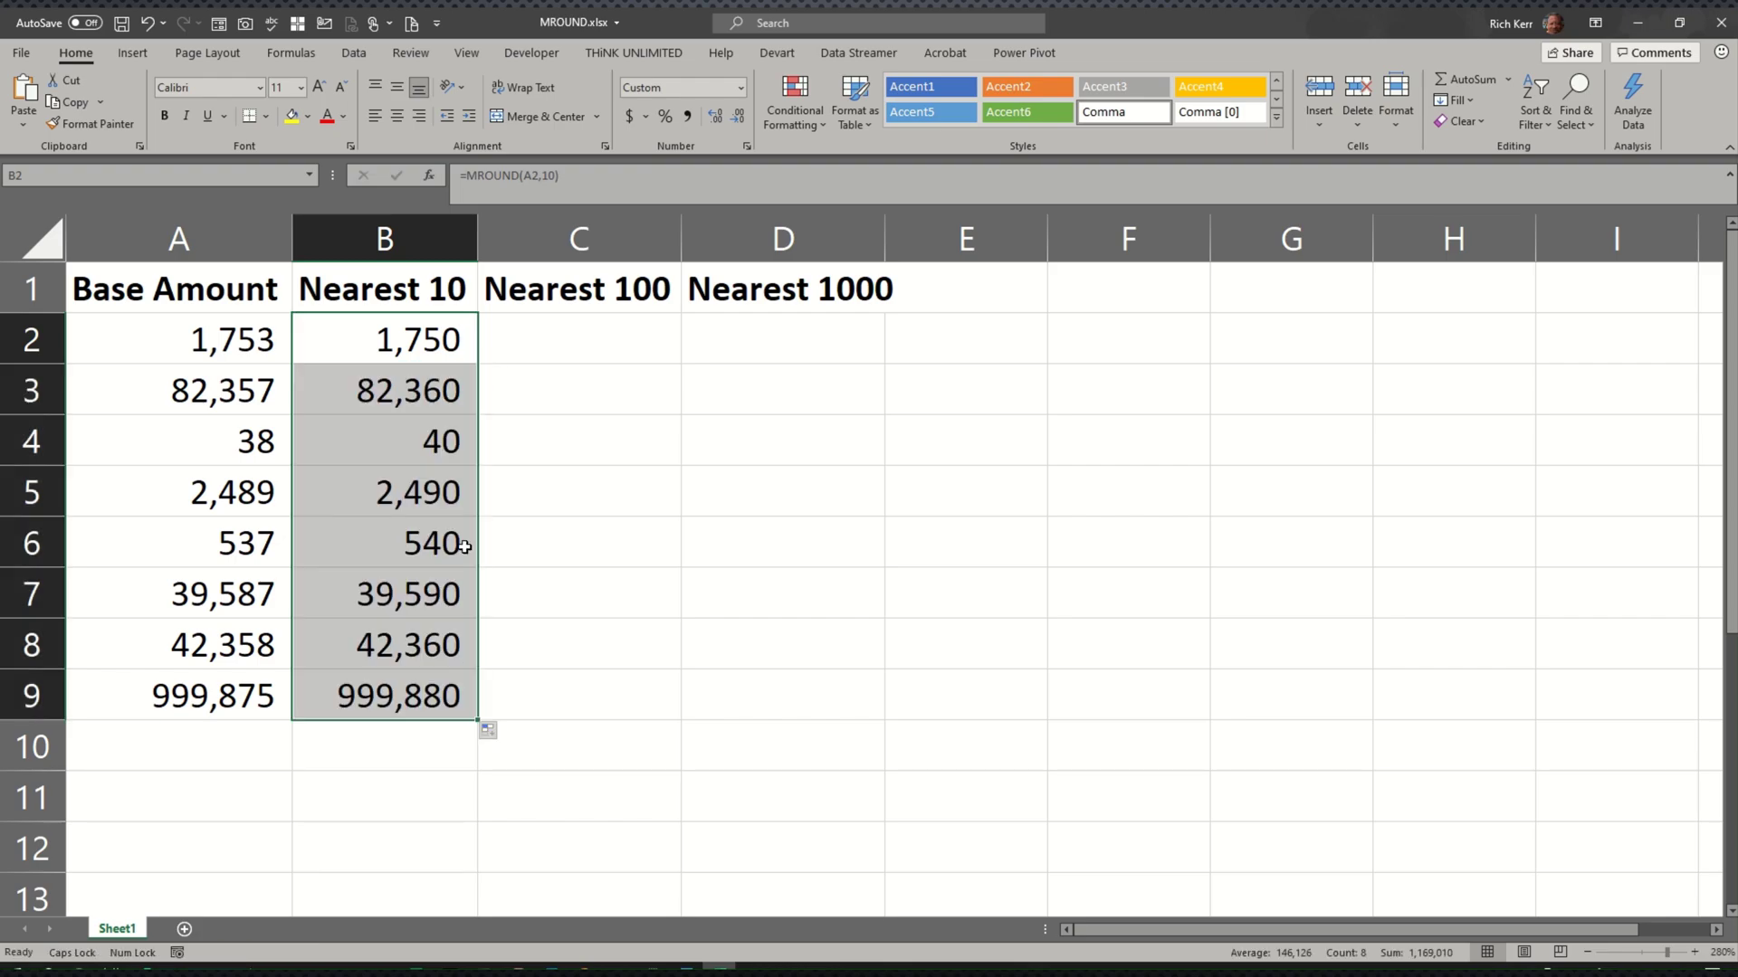
left_click(444, 496)
left_click(446, 551)
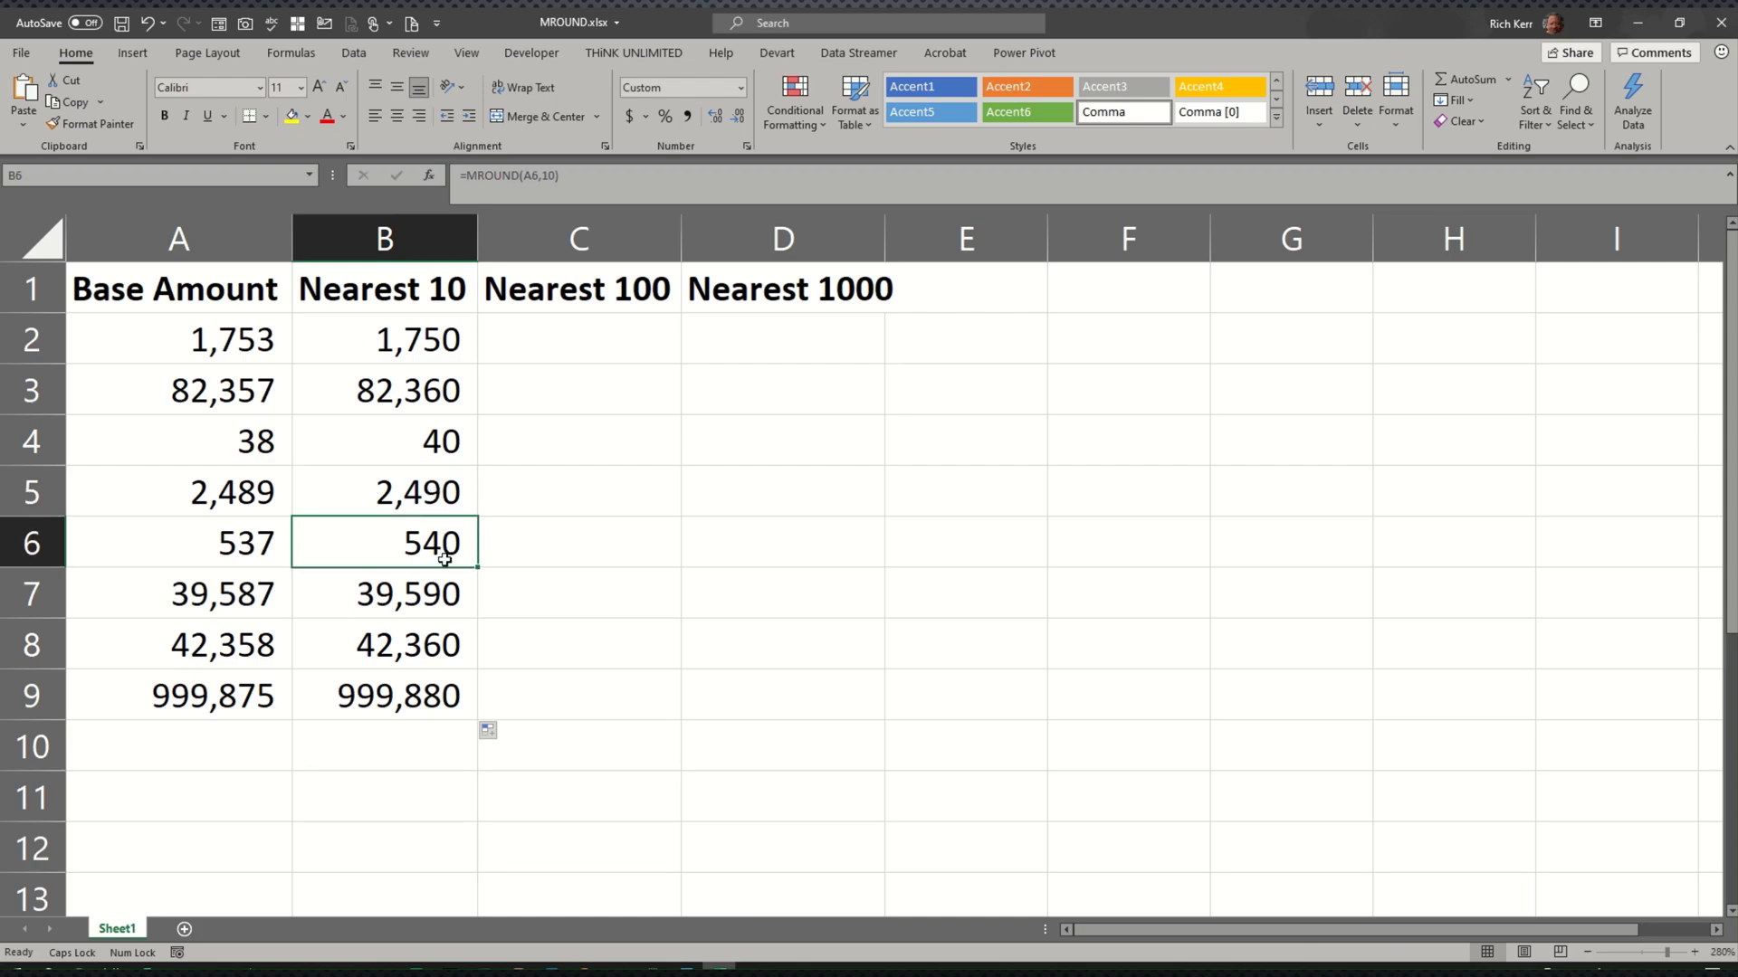
left_click(435, 608)
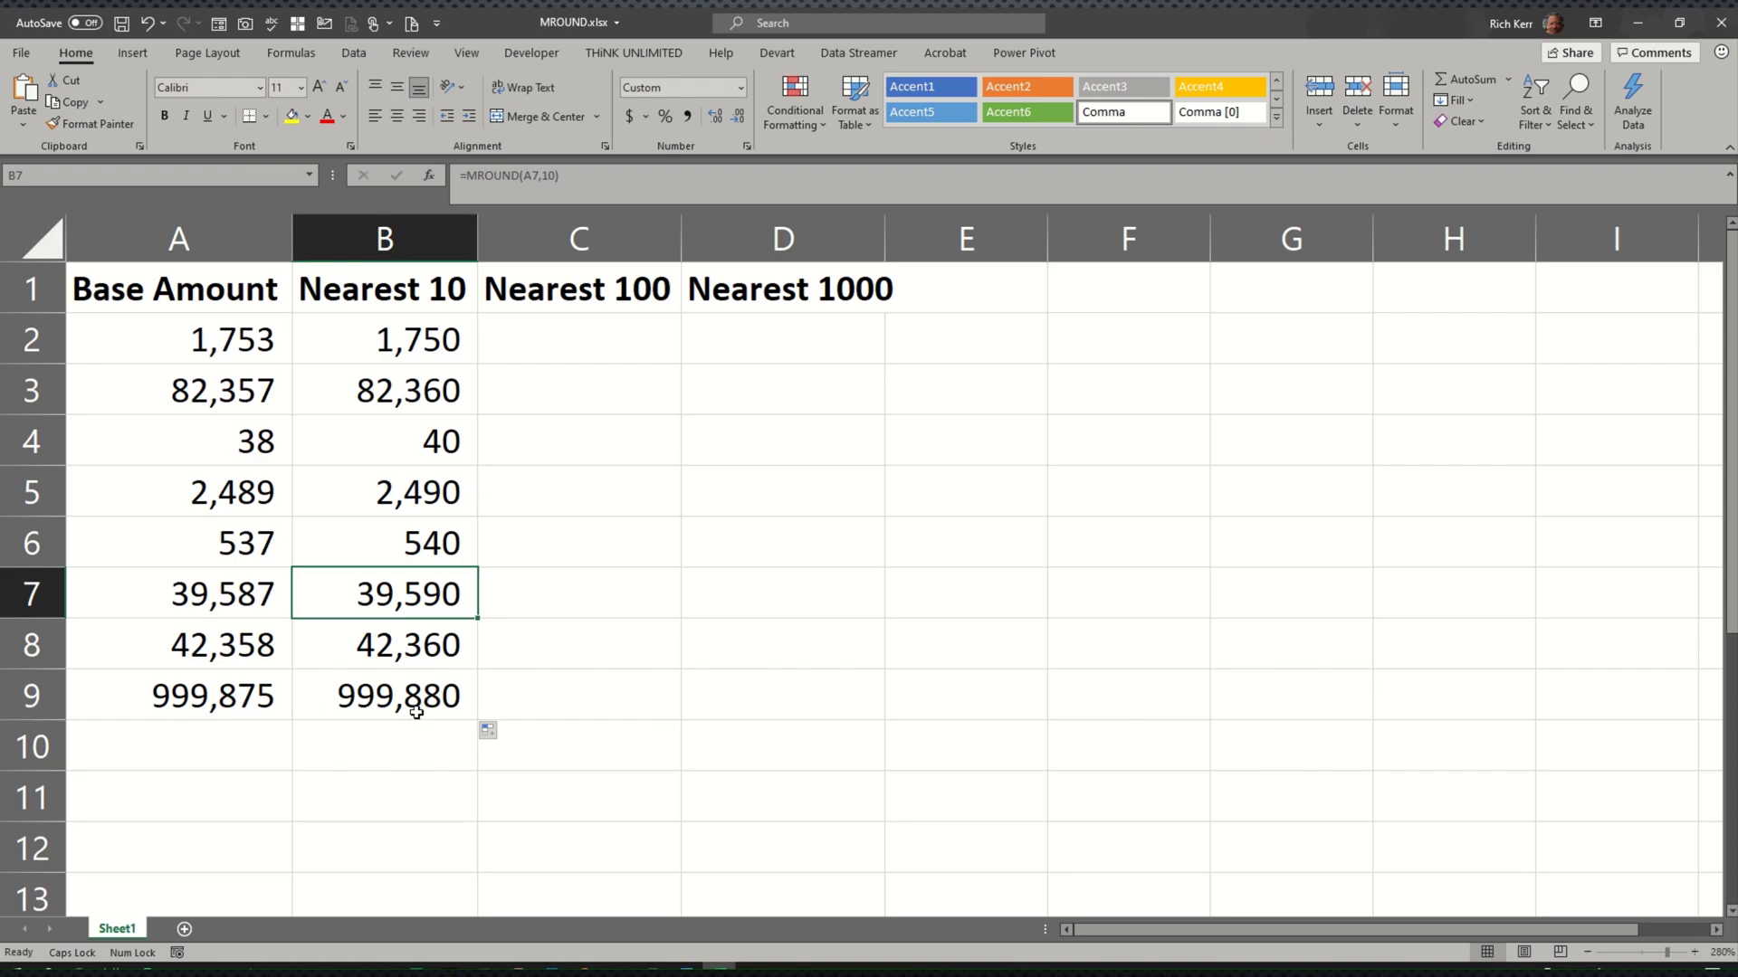
- Enter =MROUND(A2,100) in C2, correcting the function-name typo, so it shows 1,800
left_click(637, 341)
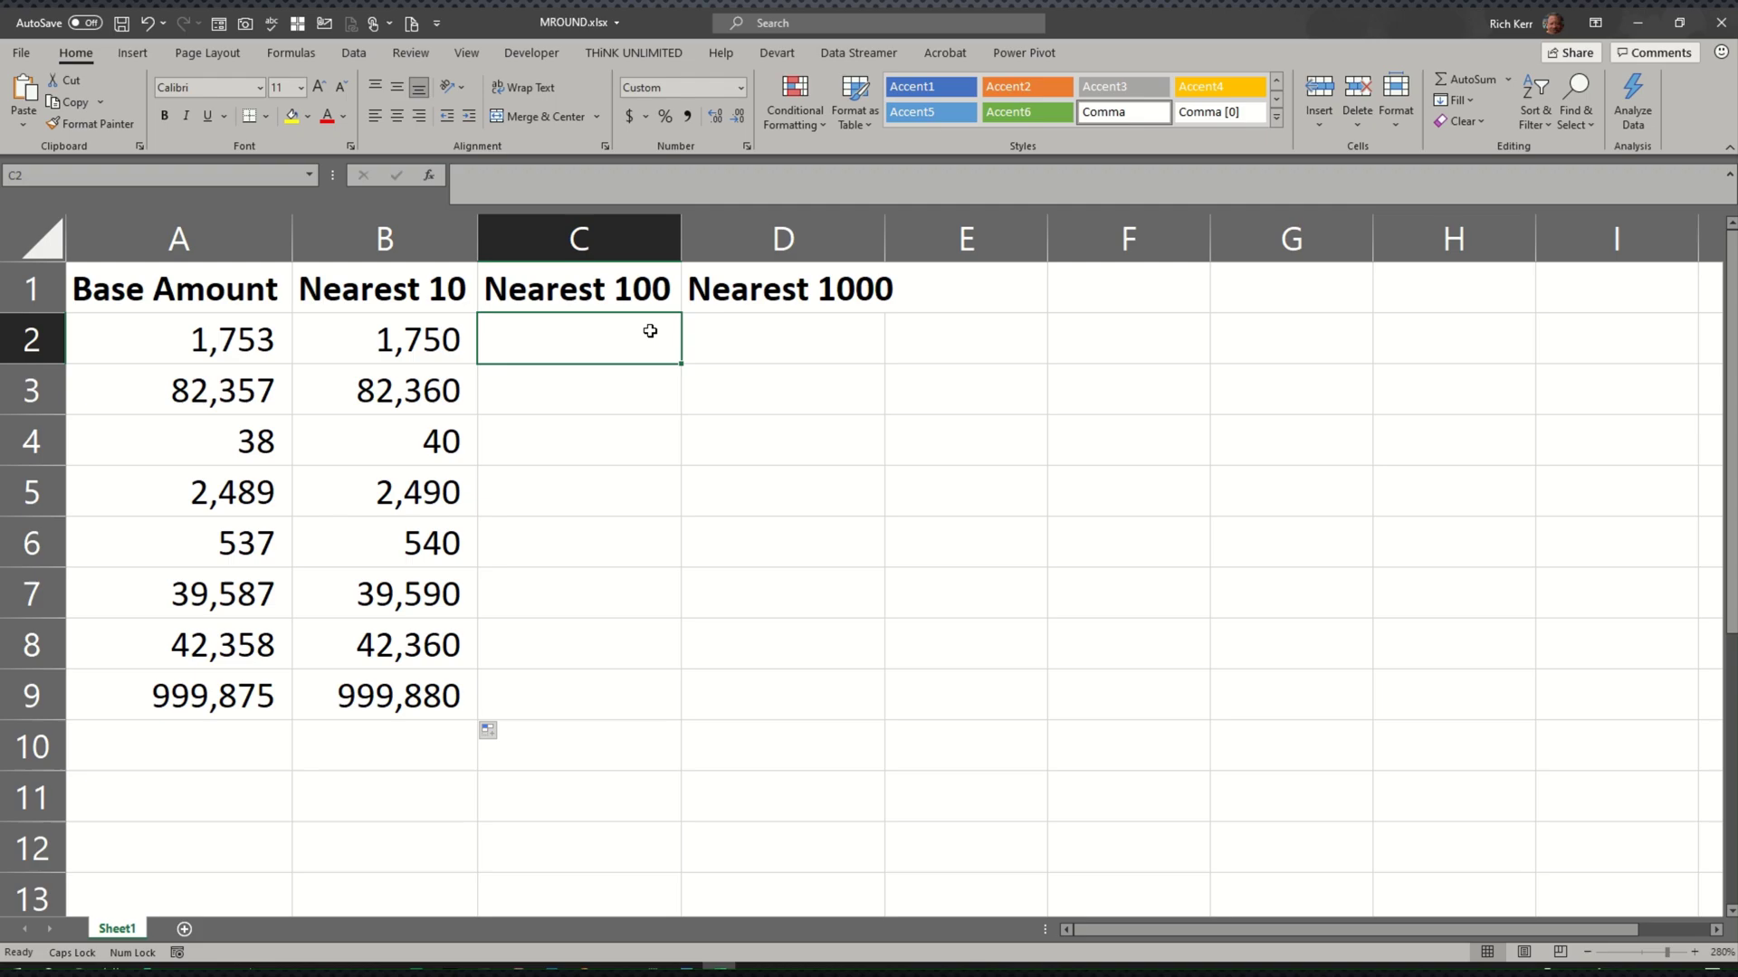
type("=MROND")
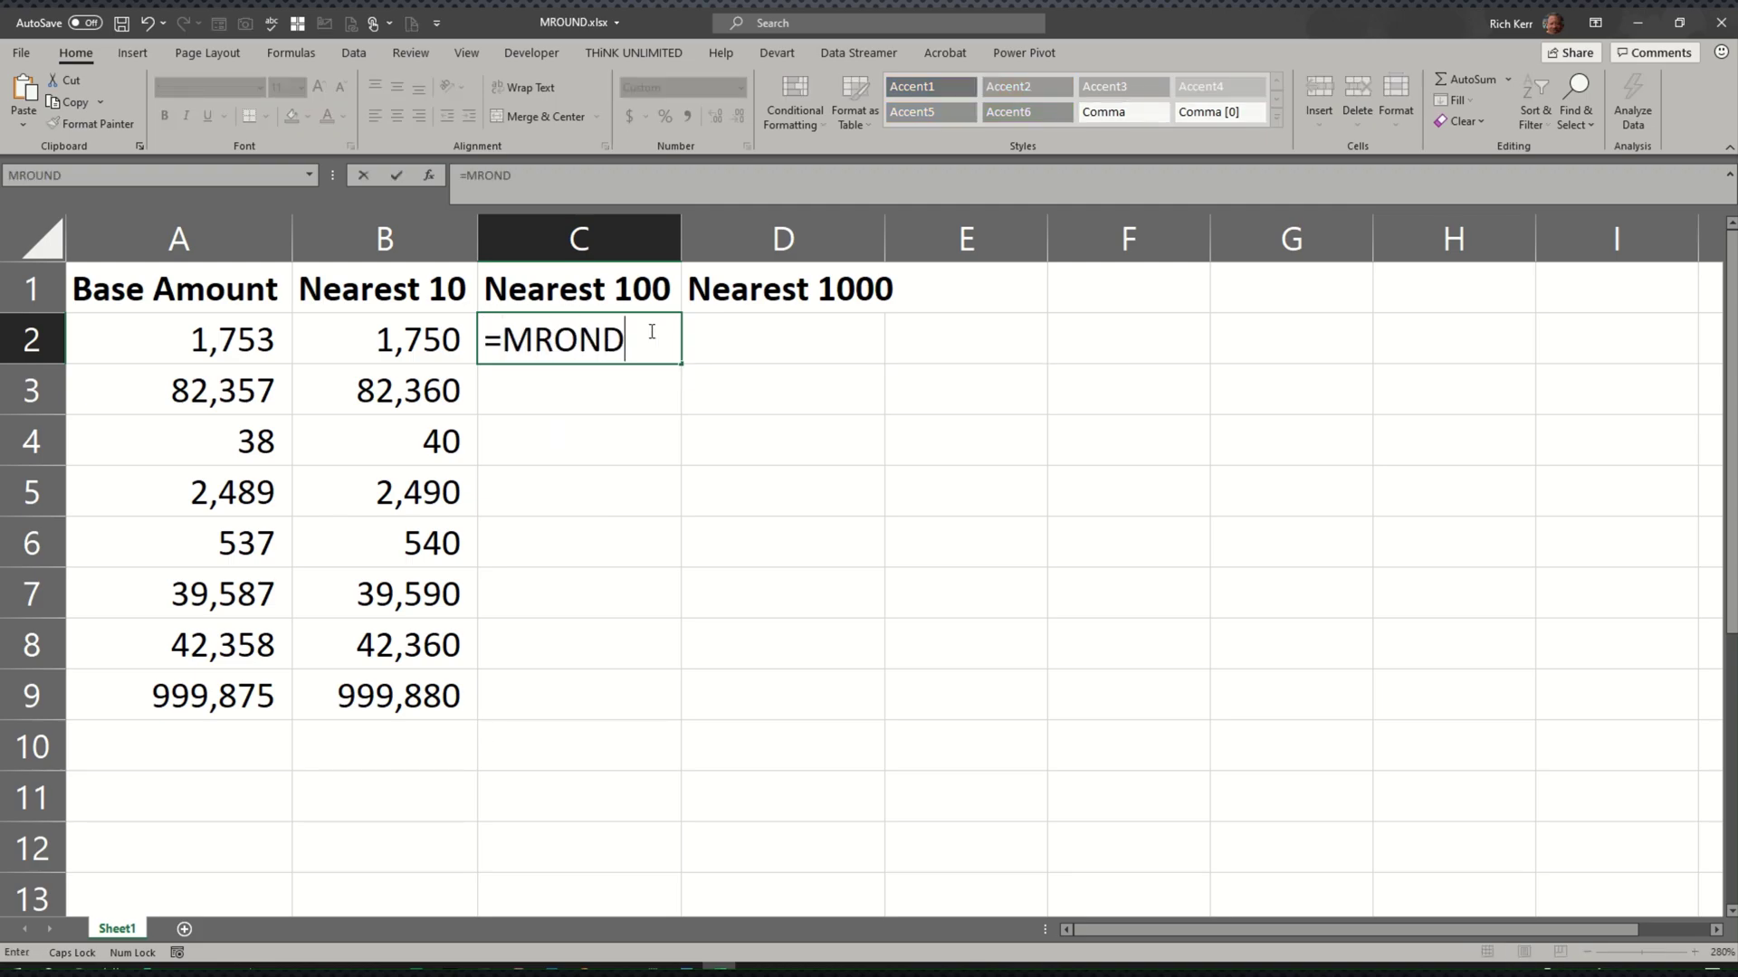
key("BackSpace")
key("BackSpace")
type("UND(")
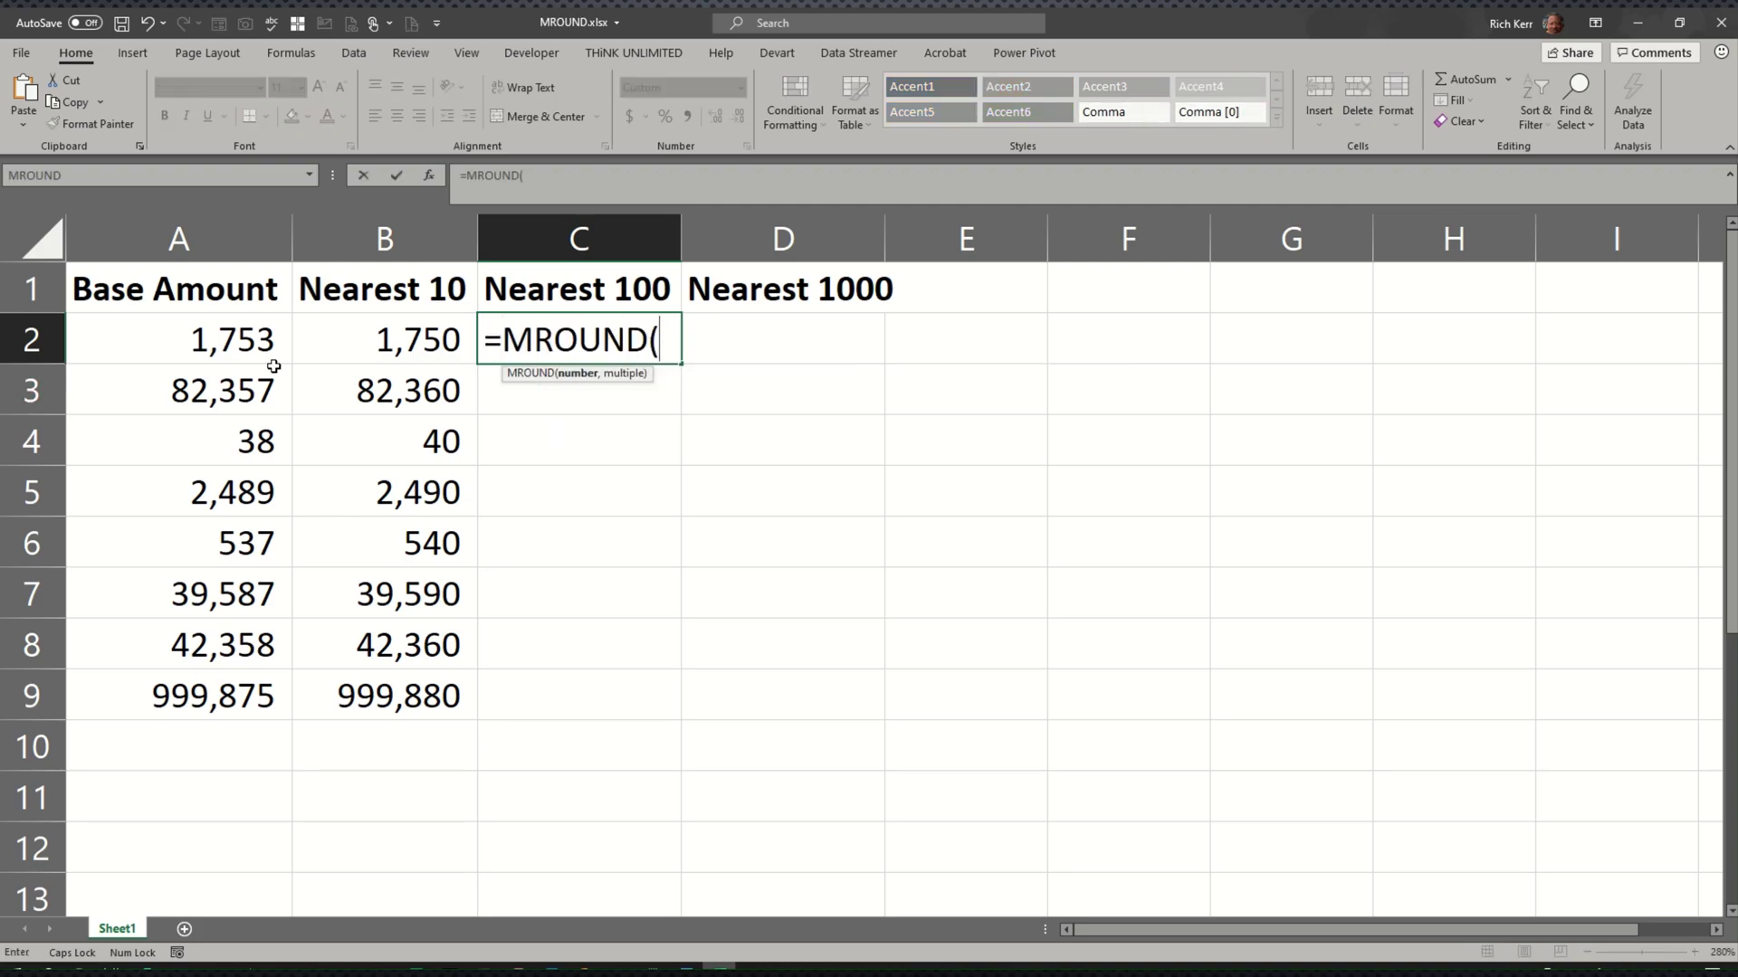
left_click(253, 341)
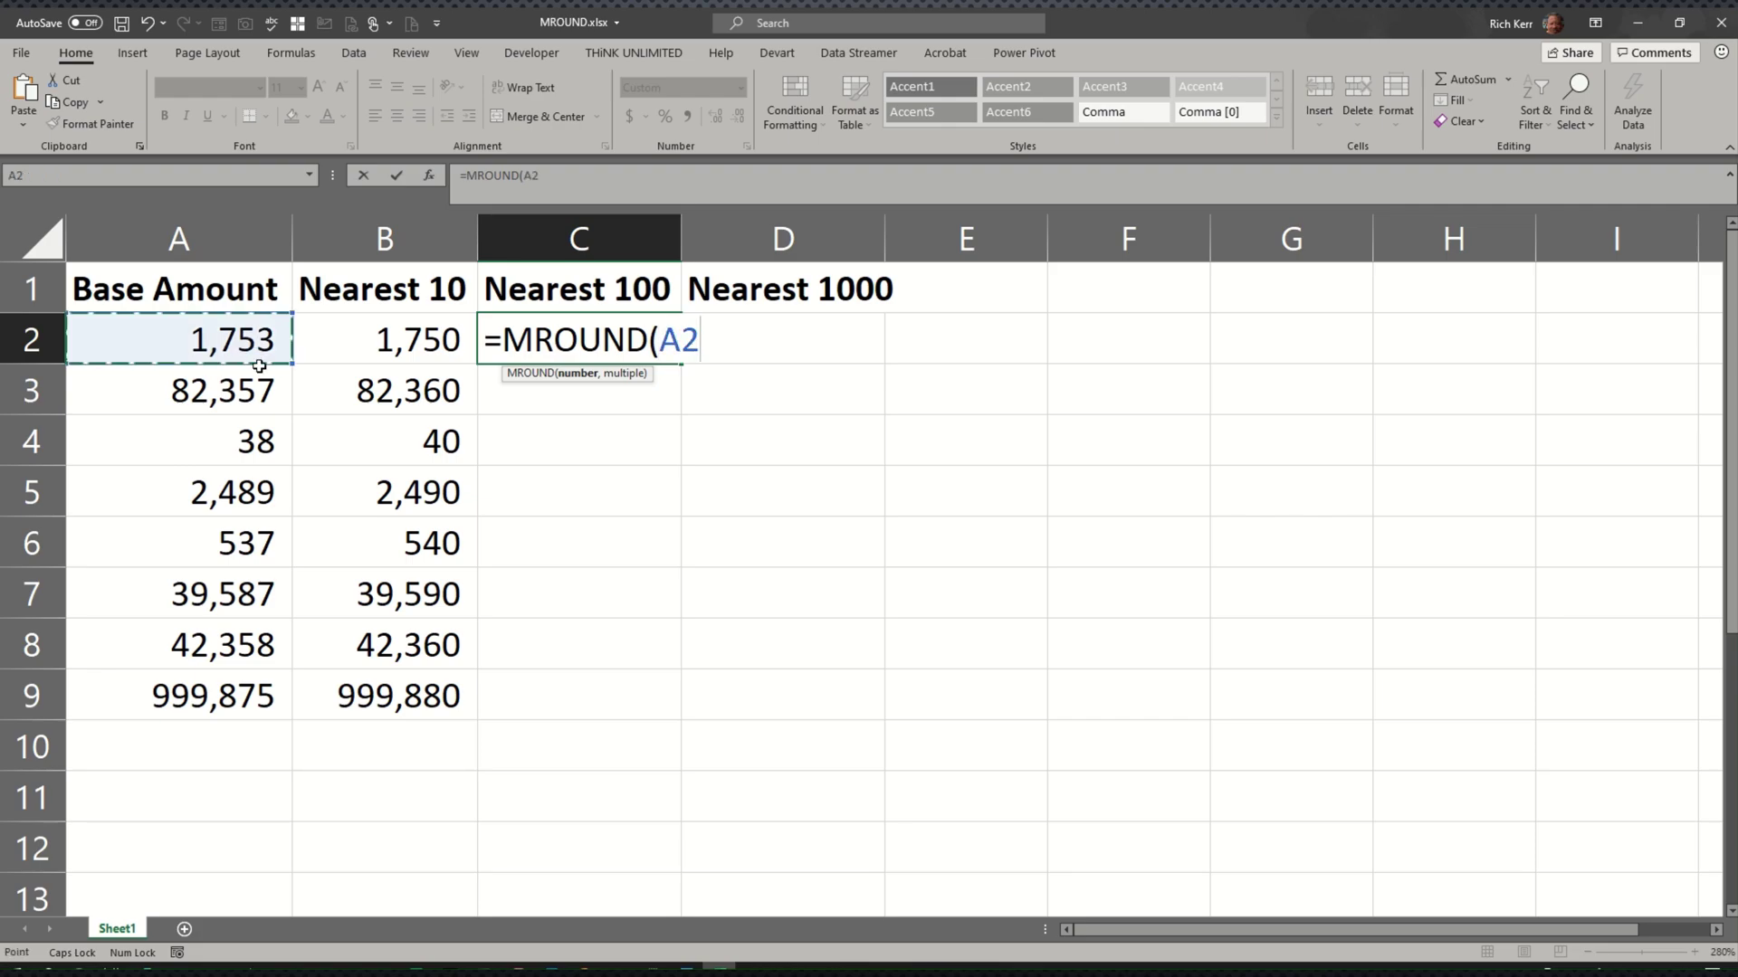
type(",100")
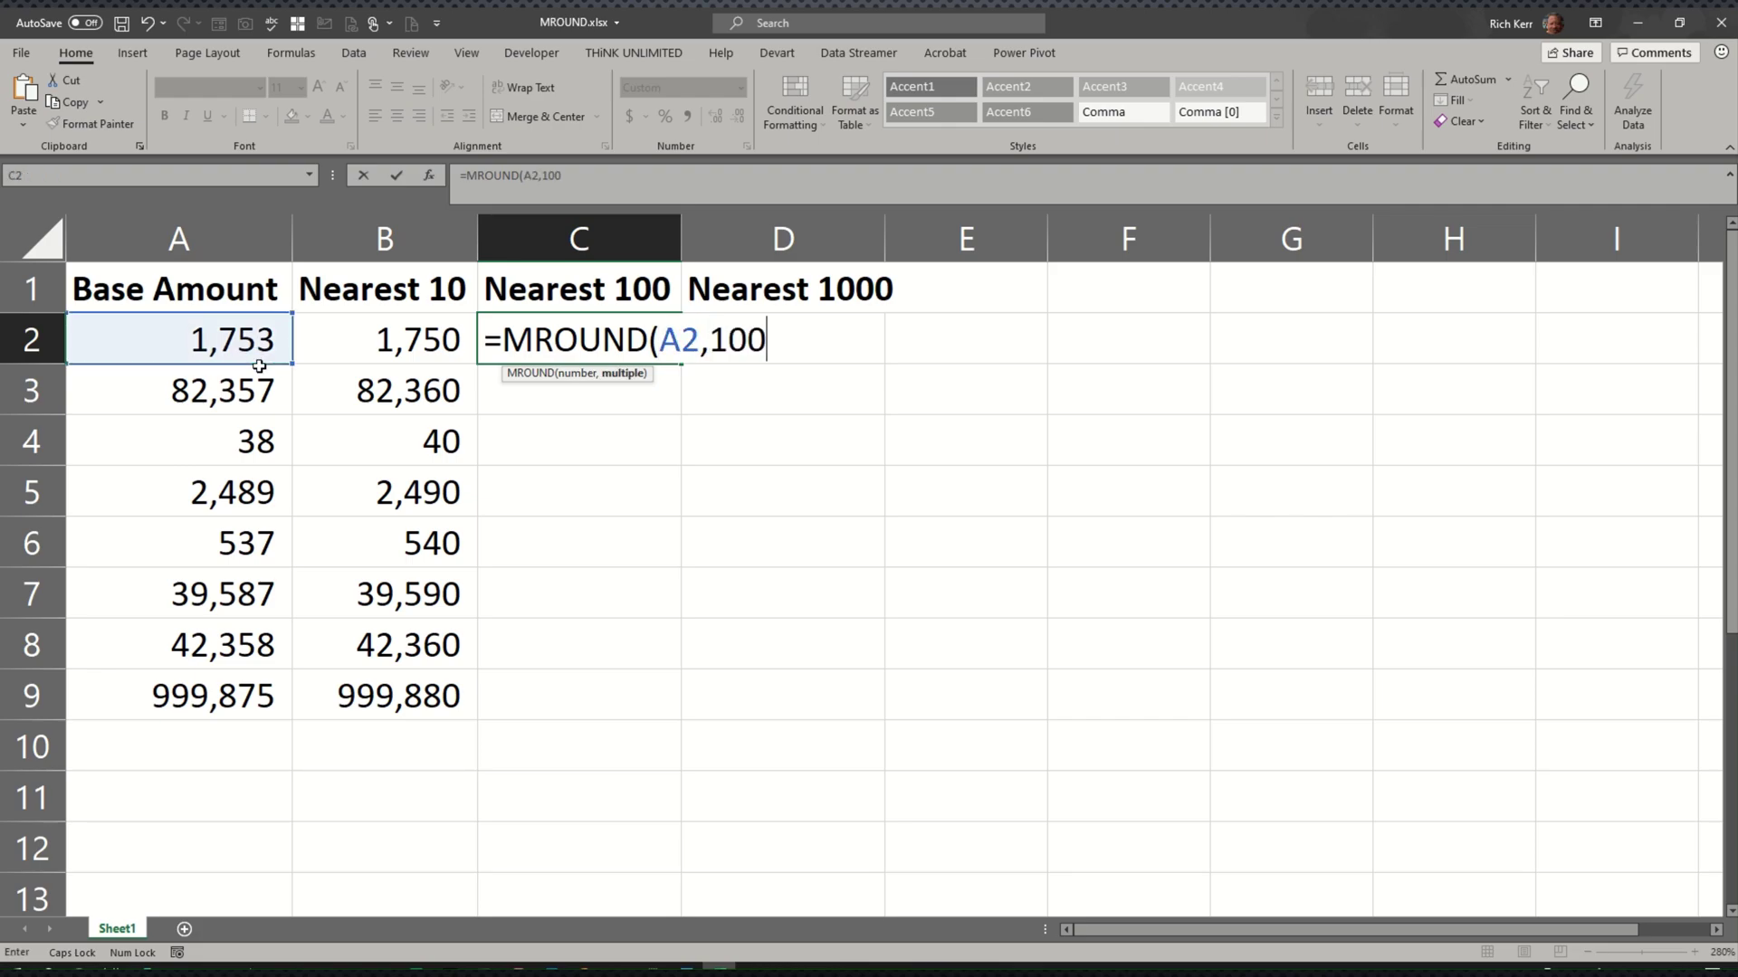
type(")")
key("Return")
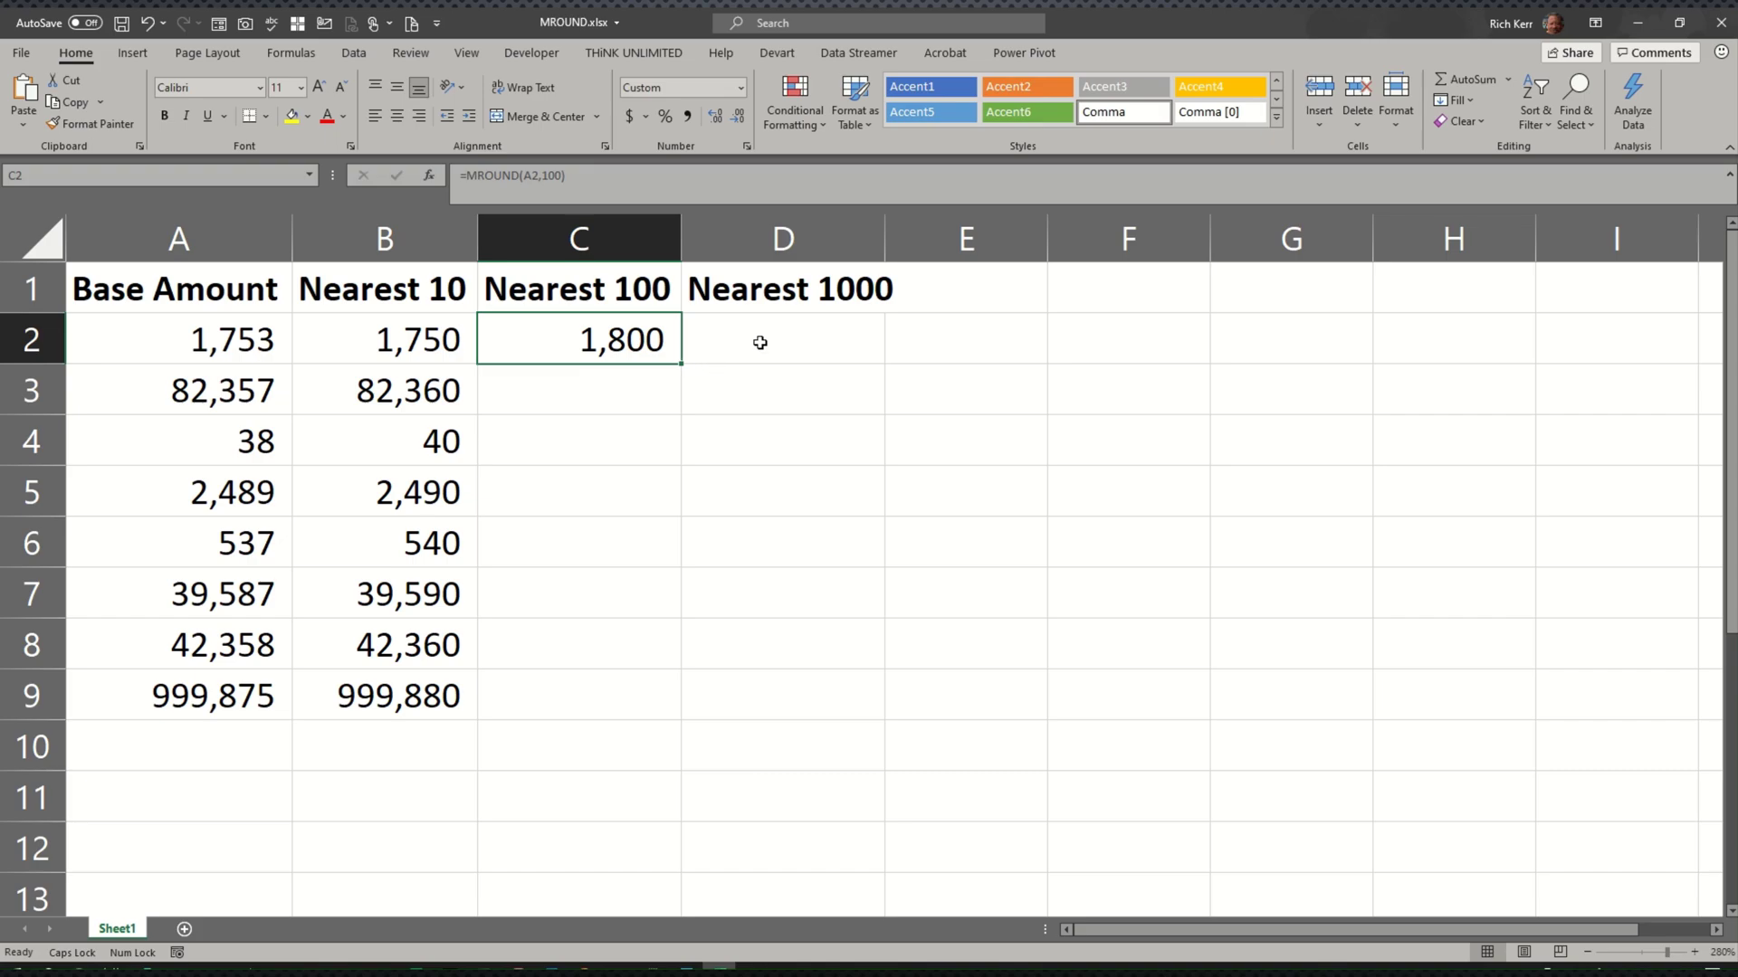
- Enter =MROUND(A2,1000) in D2 so it shows 2,000
left_click(761, 343)
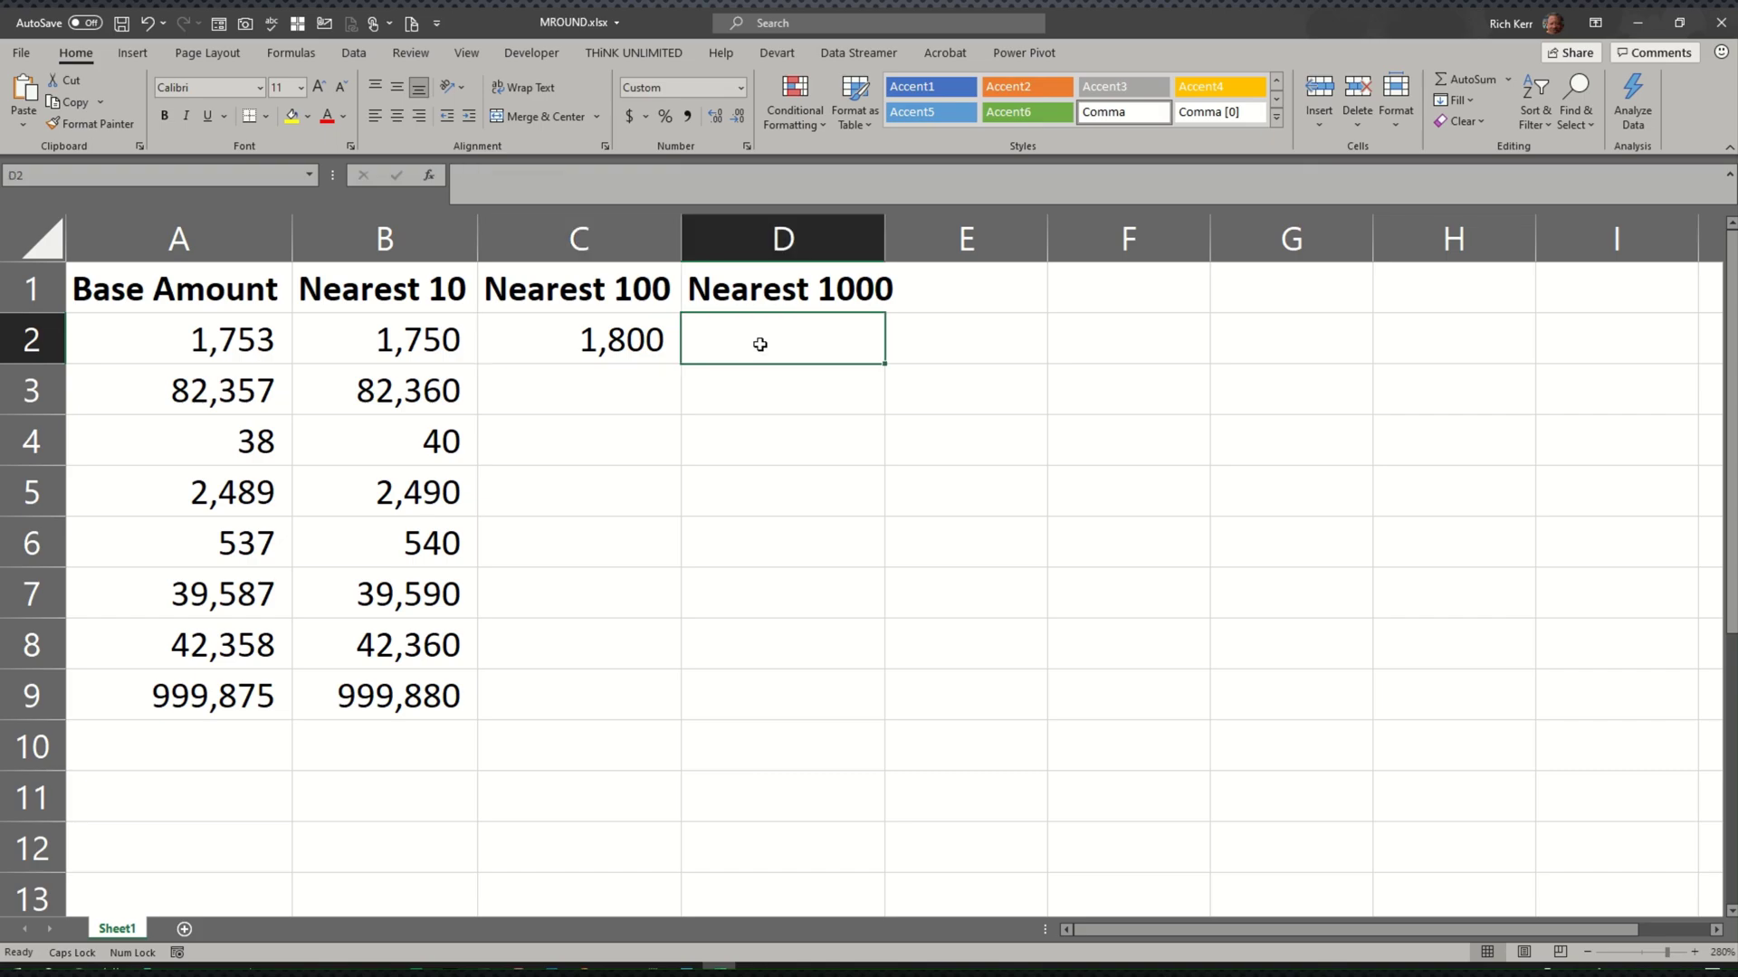
type("=MR")
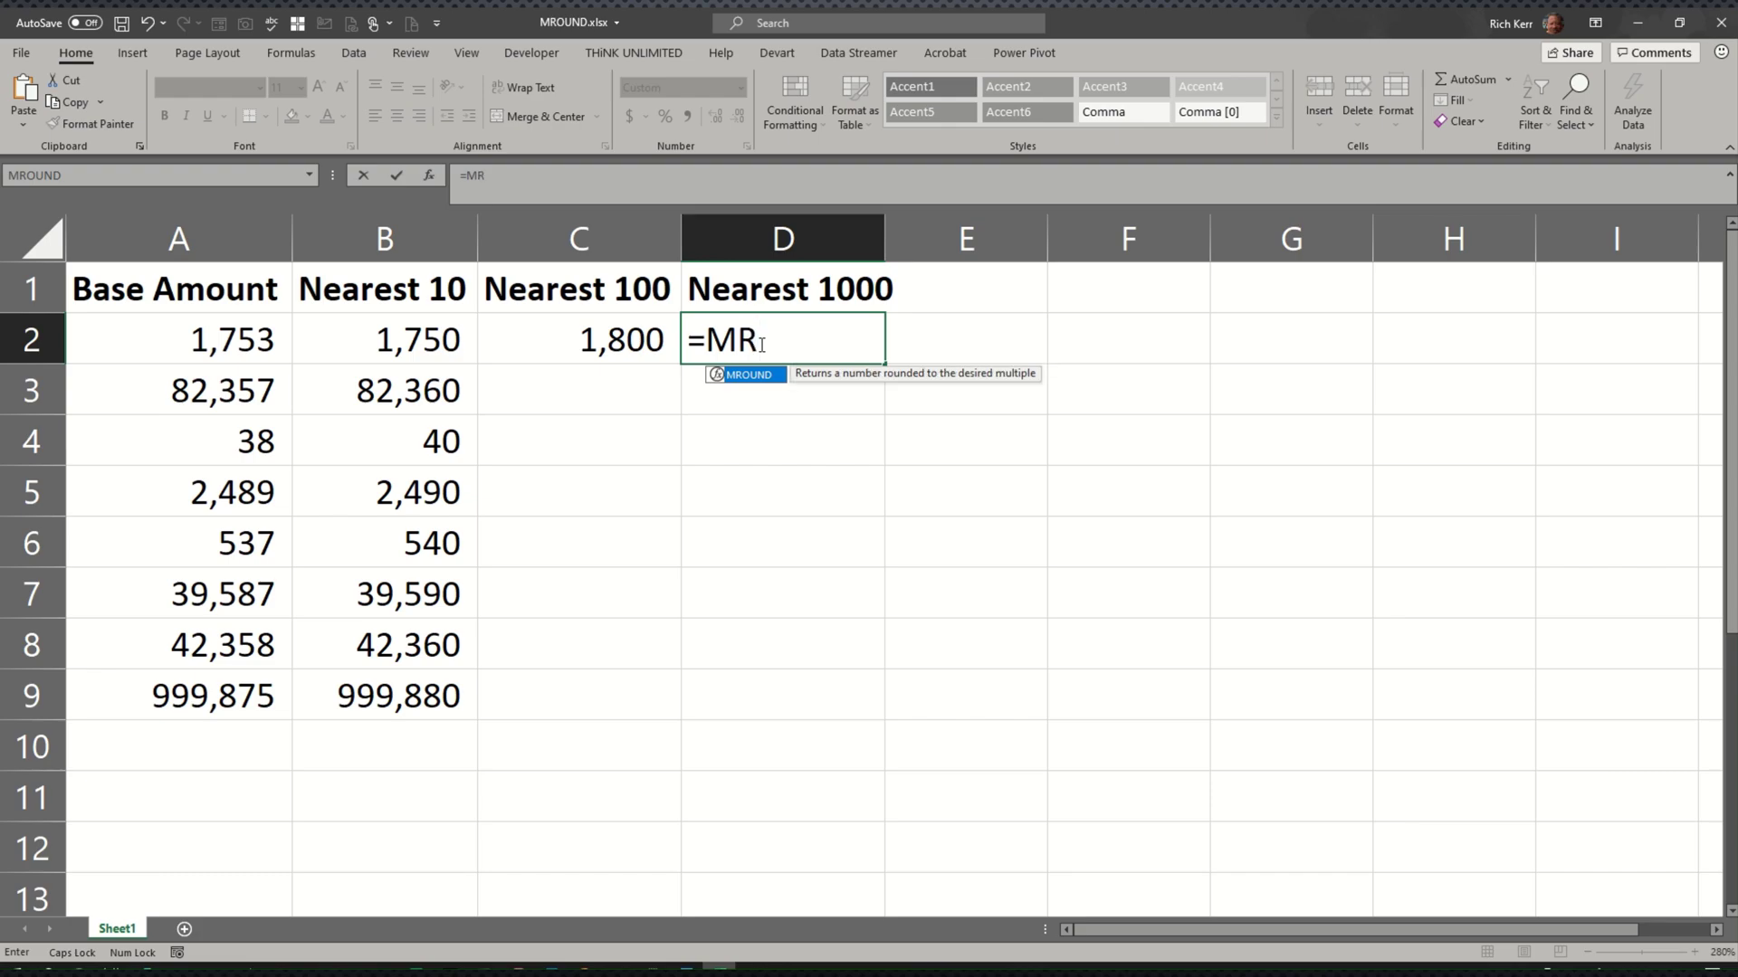
type("OUND(")
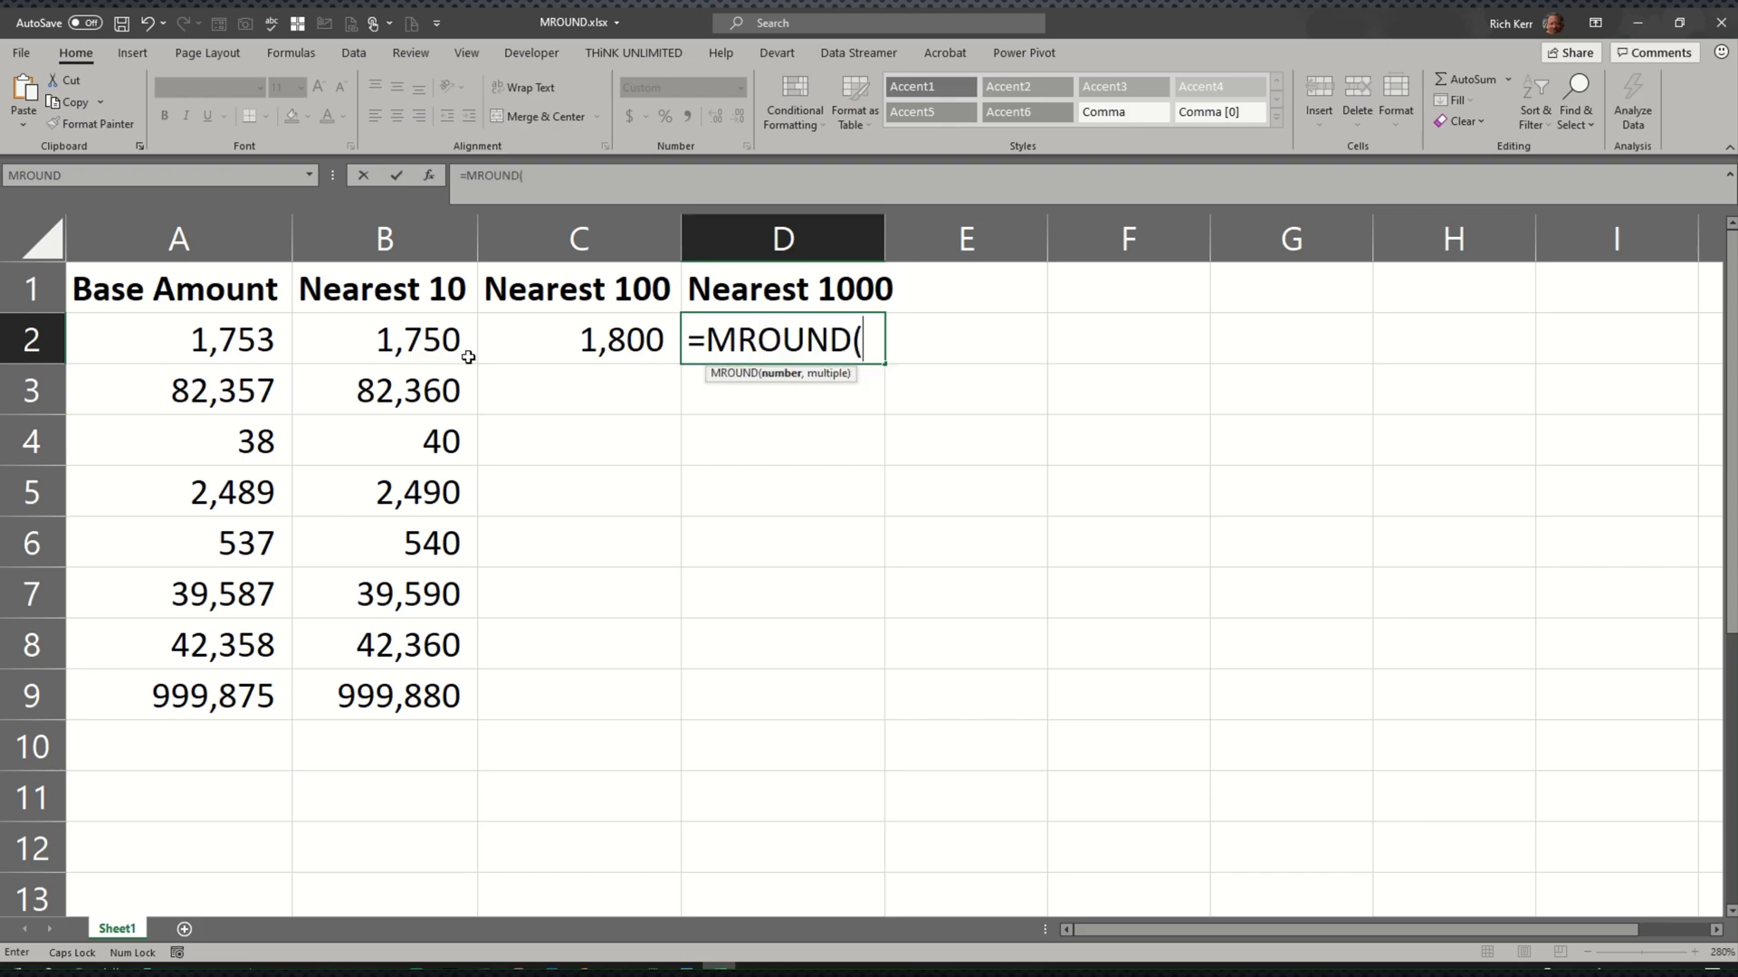
left_click(248, 348)
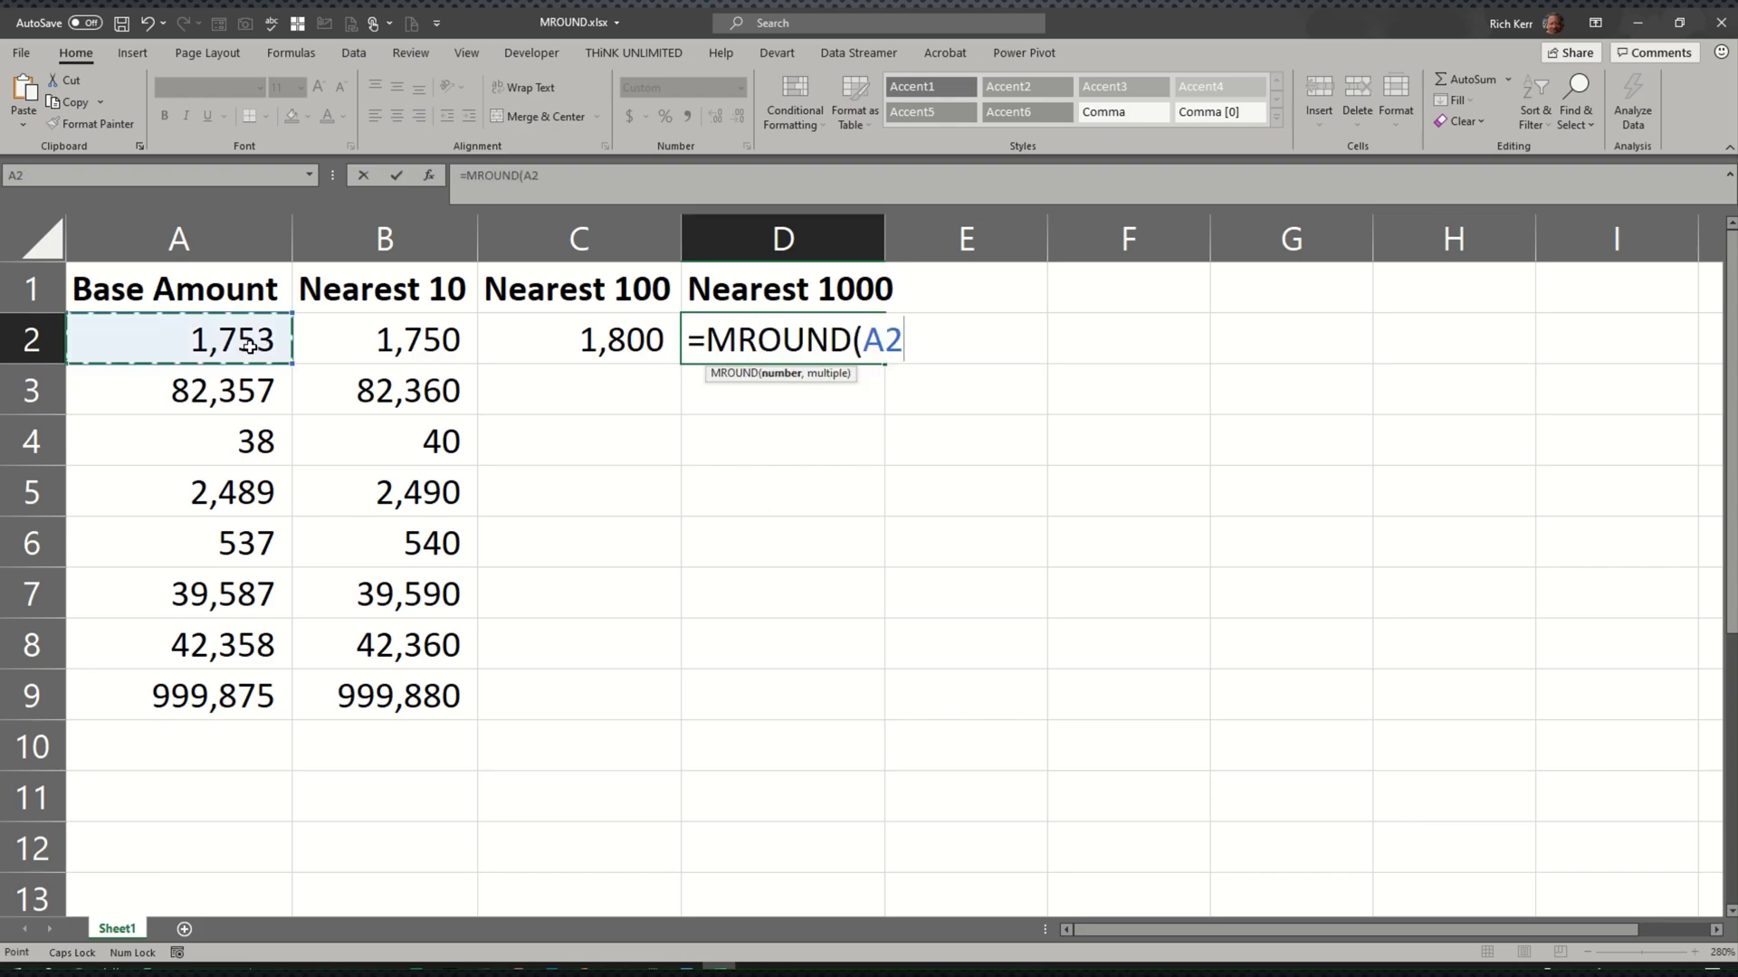
type(",1000)")
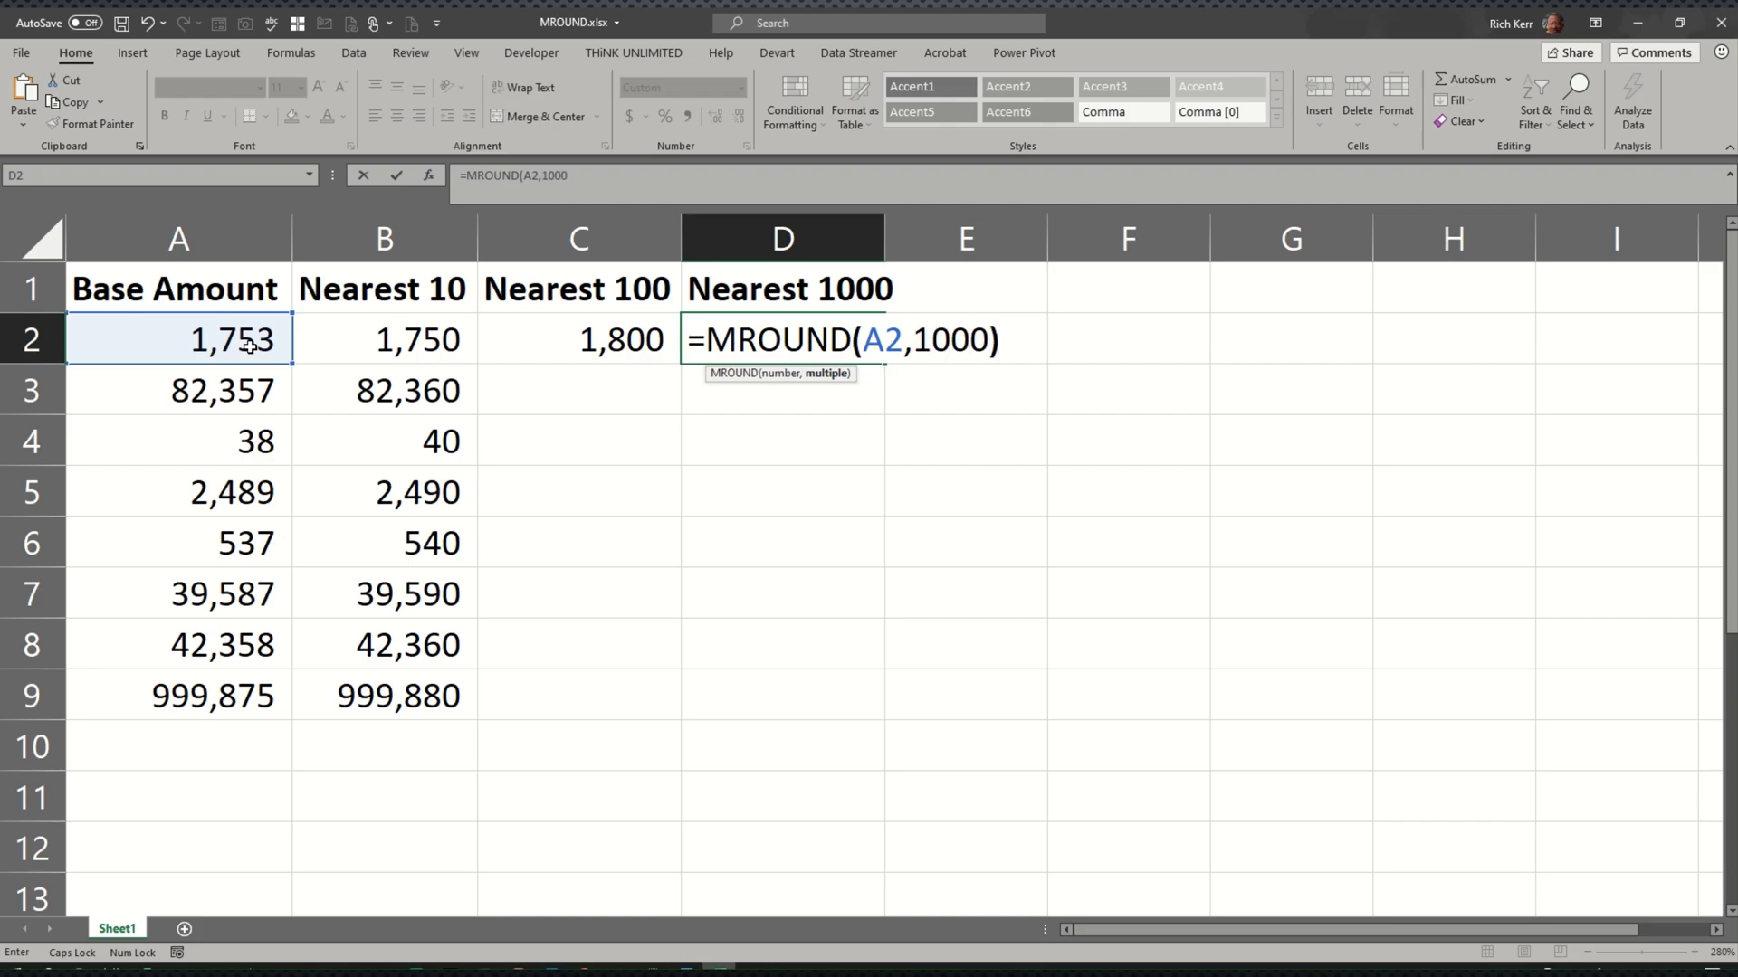
key("ctrl+Return")
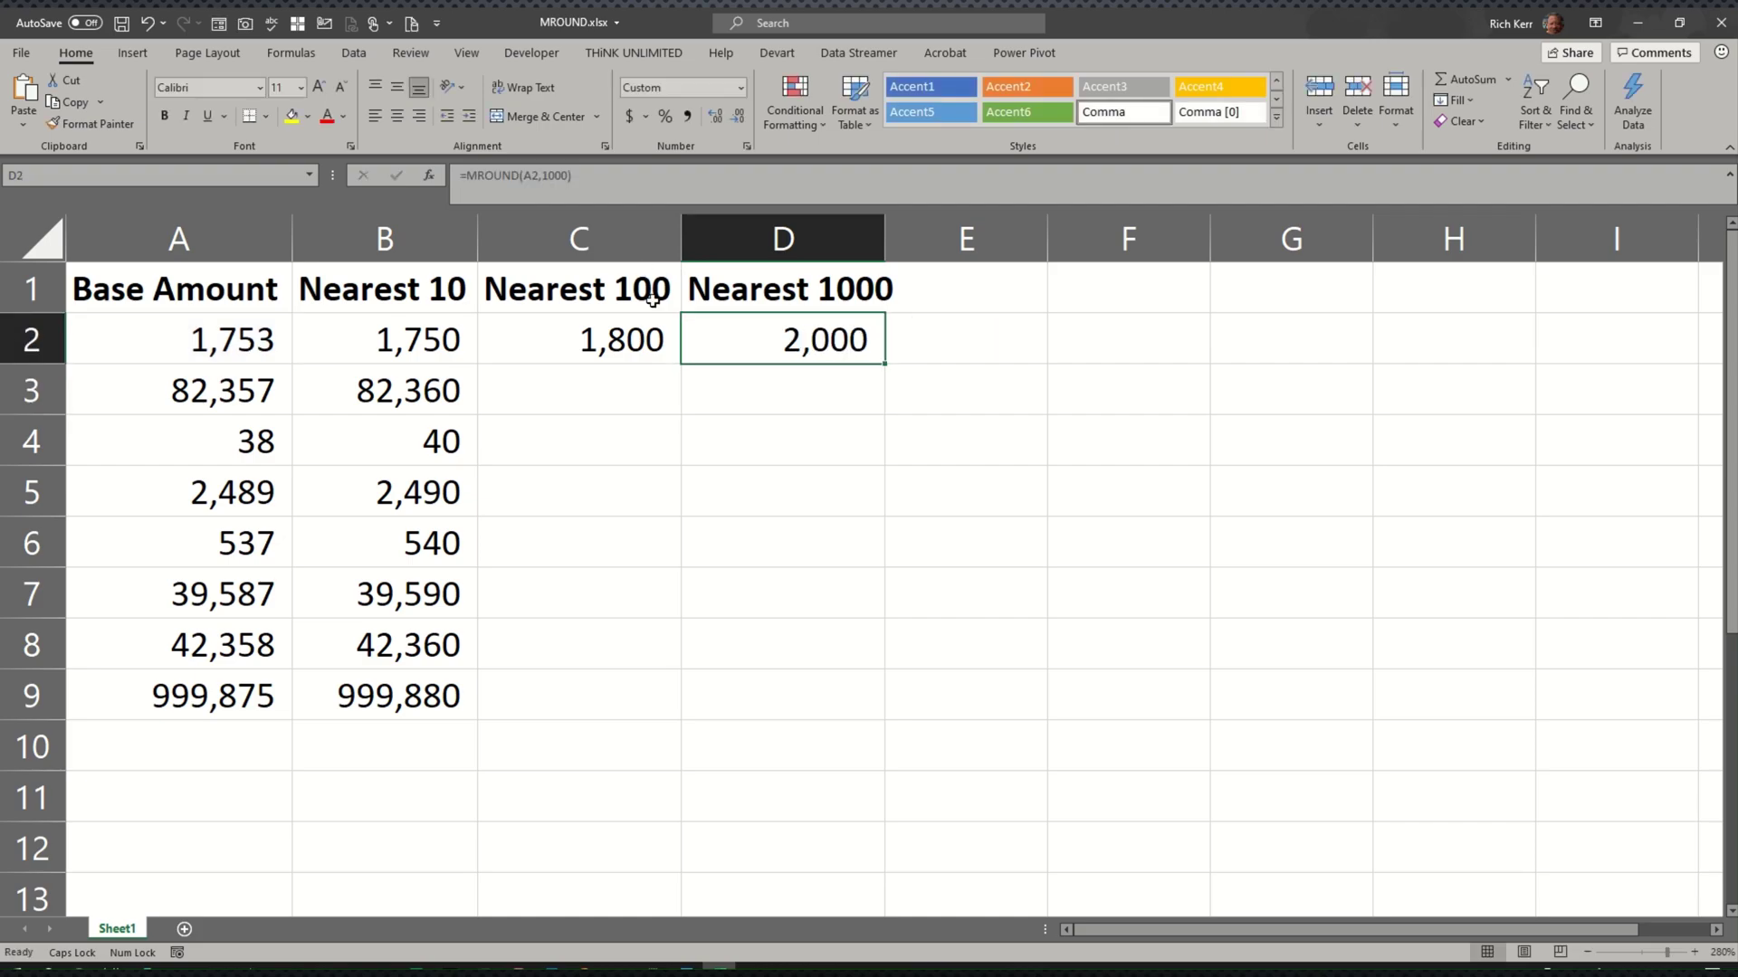
- Fill the C2:D2 formulas down to row 9, then select A4's base amount 38
left_click_drag(602, 337, 737, 339)
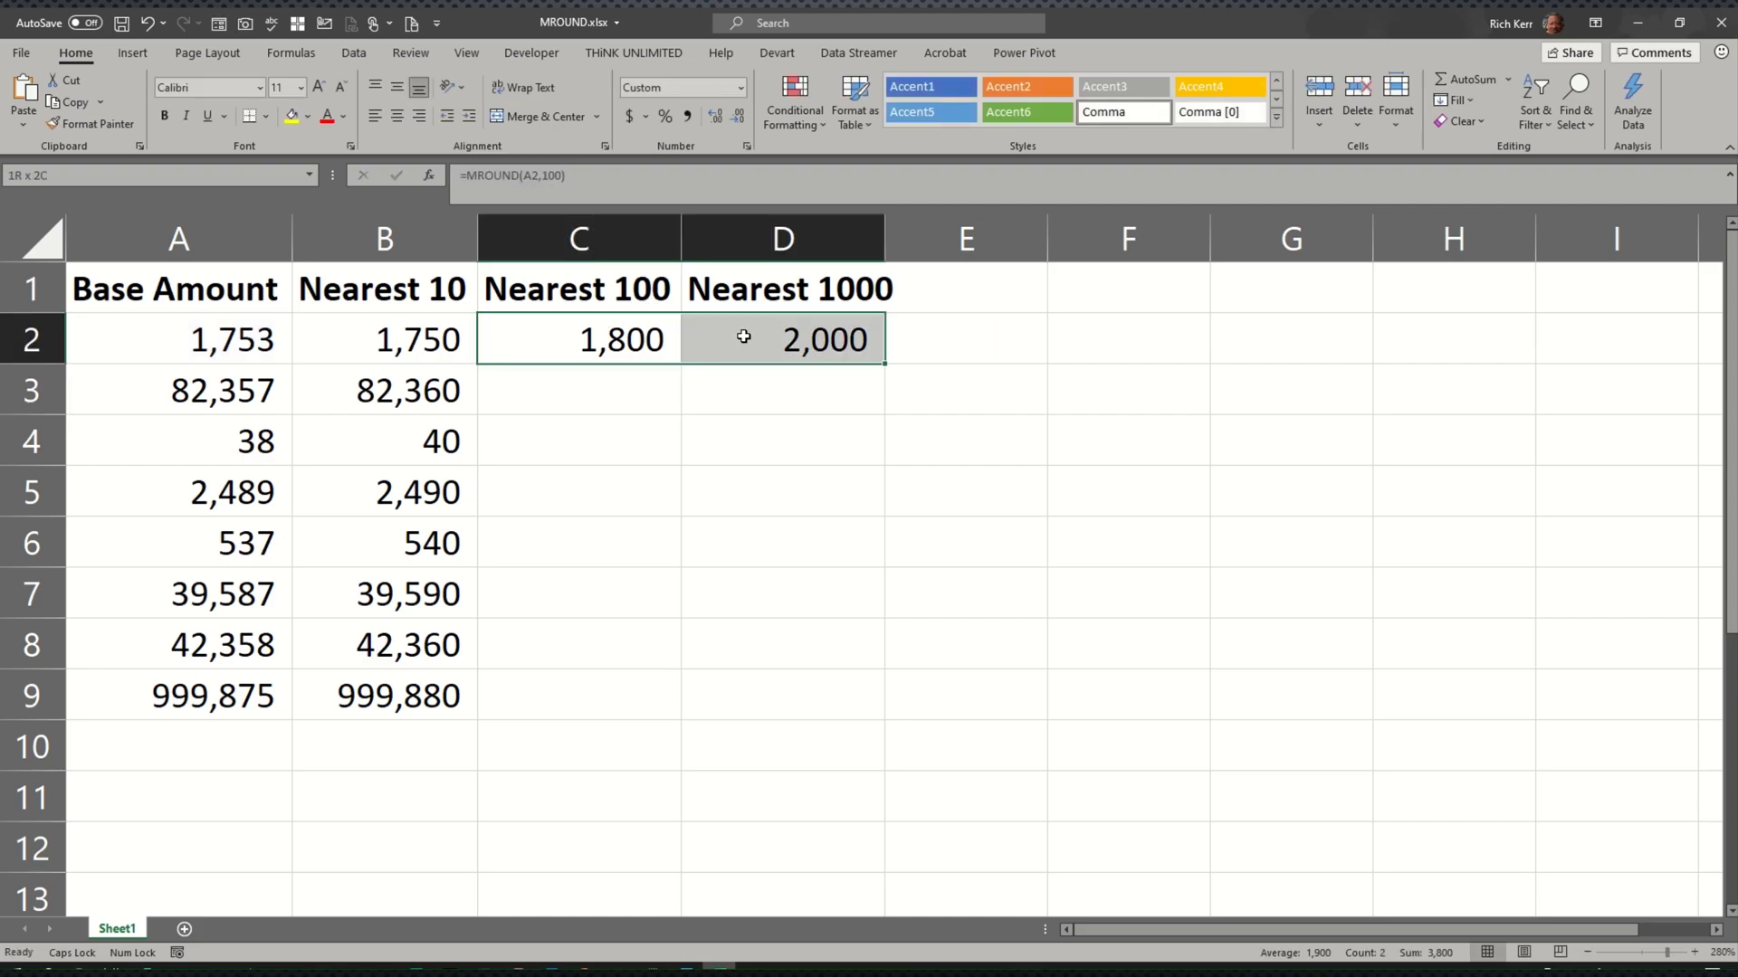
double_click(888, 361)
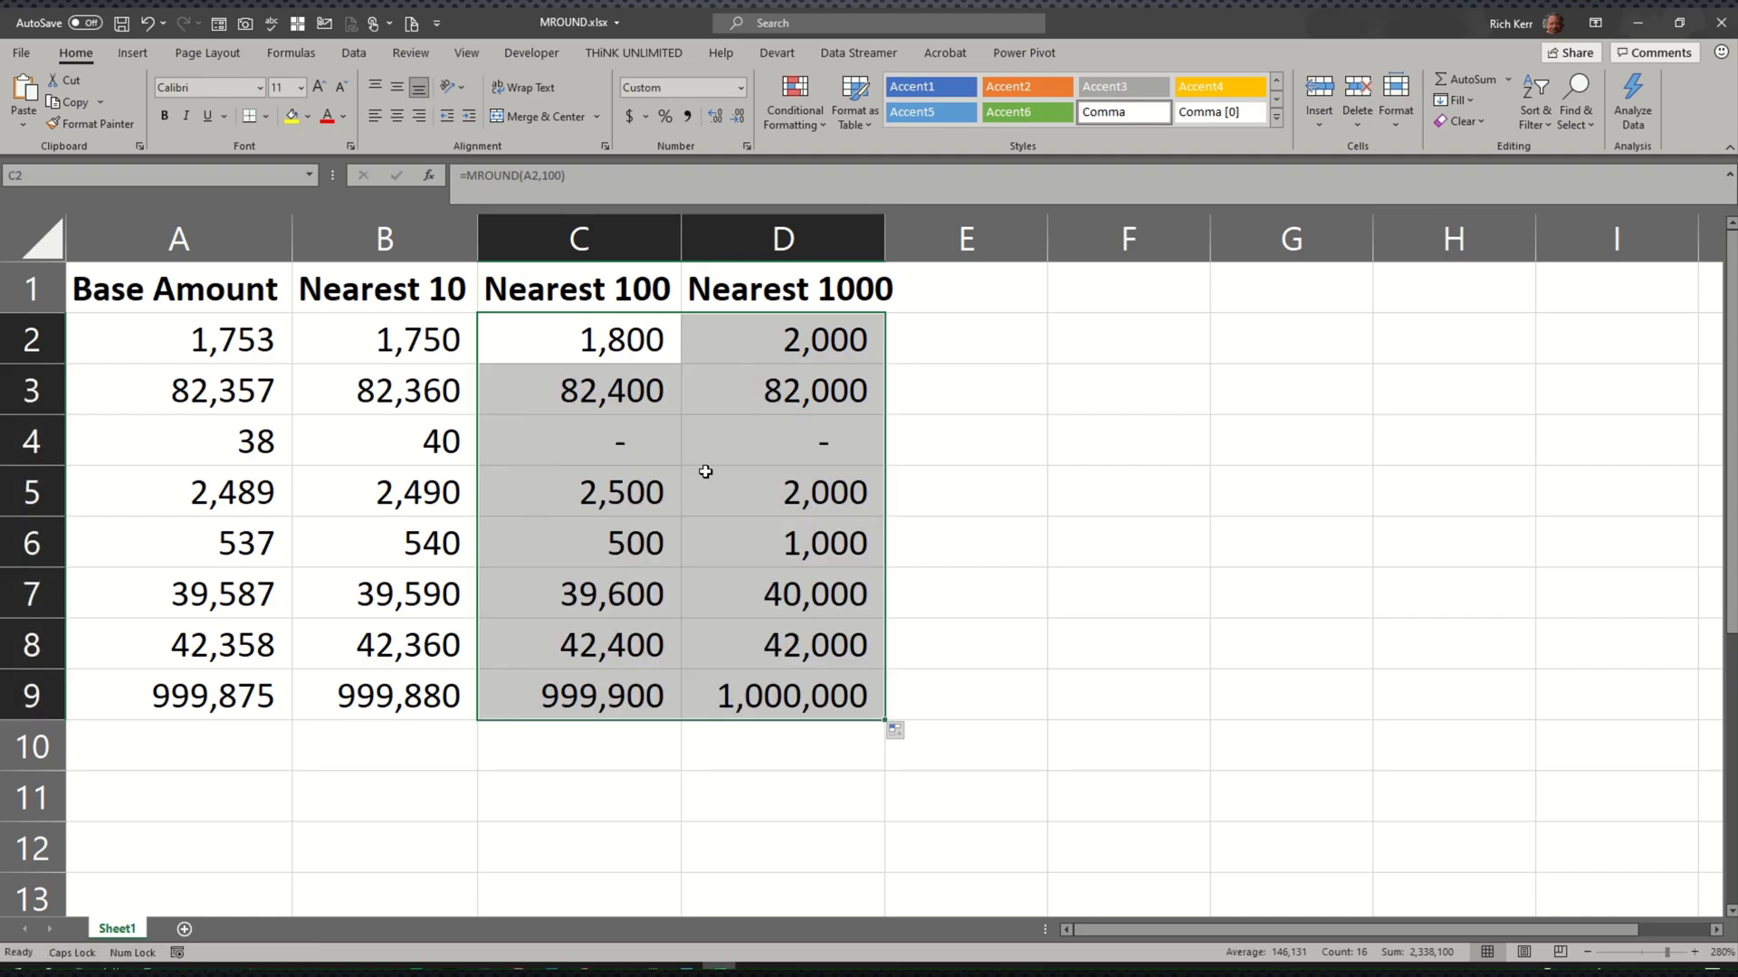
left_click(238, 446)
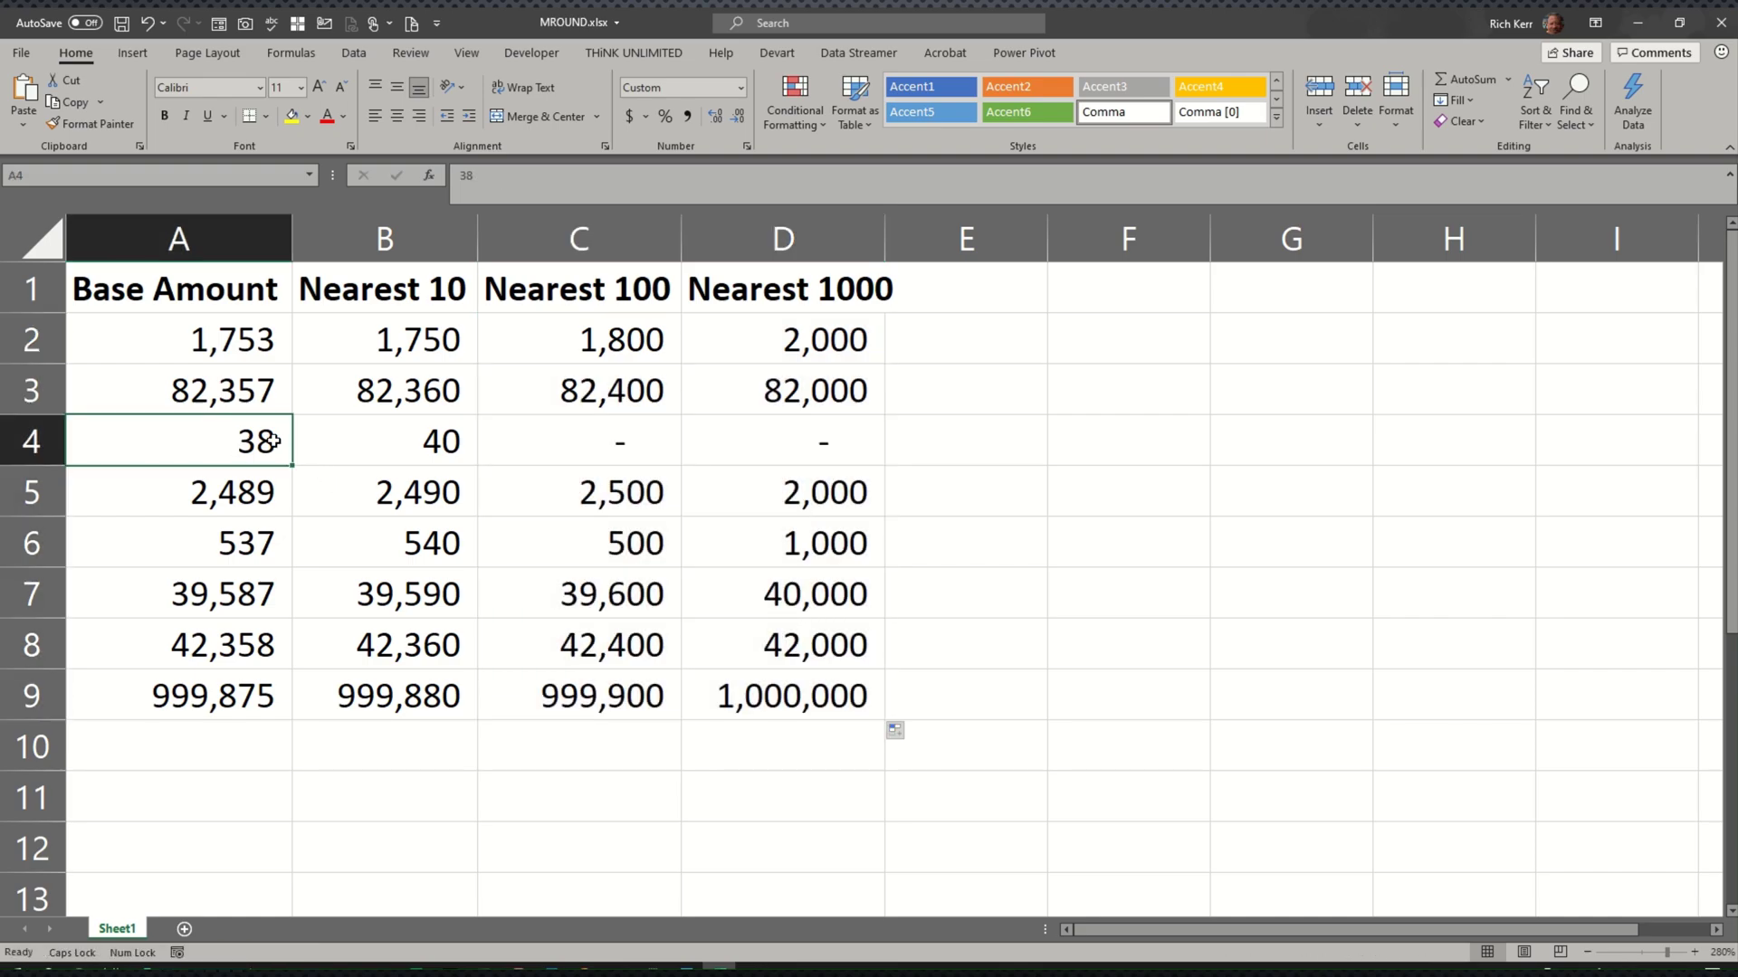